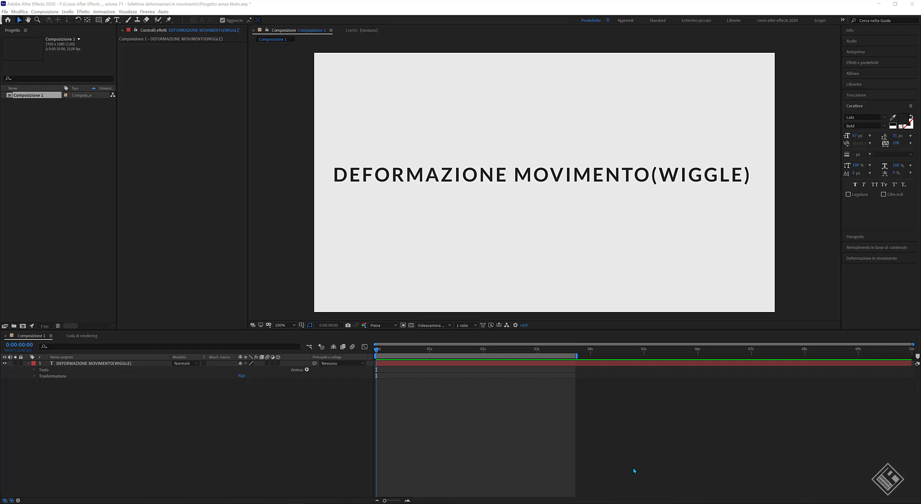
Add a Posizione text animator to the title layer and set its vertical offset to about -328
click(422, 368)
click(307, 369)
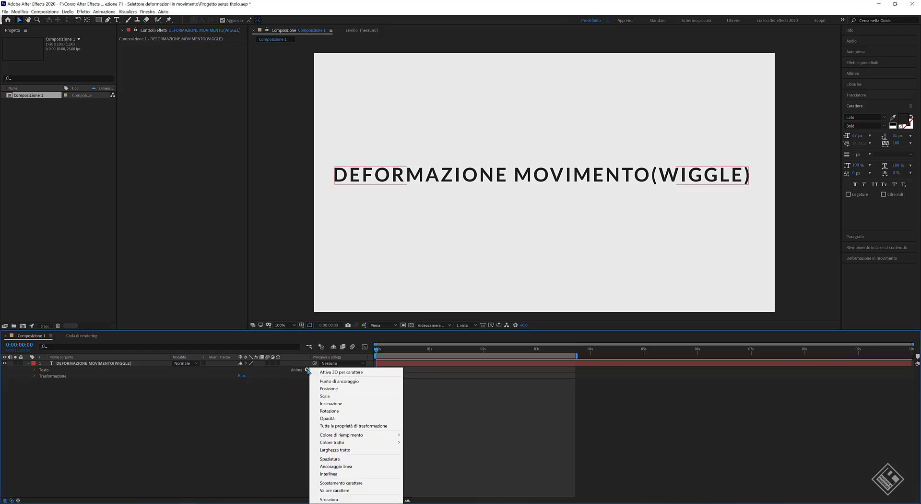
click(350, 390)
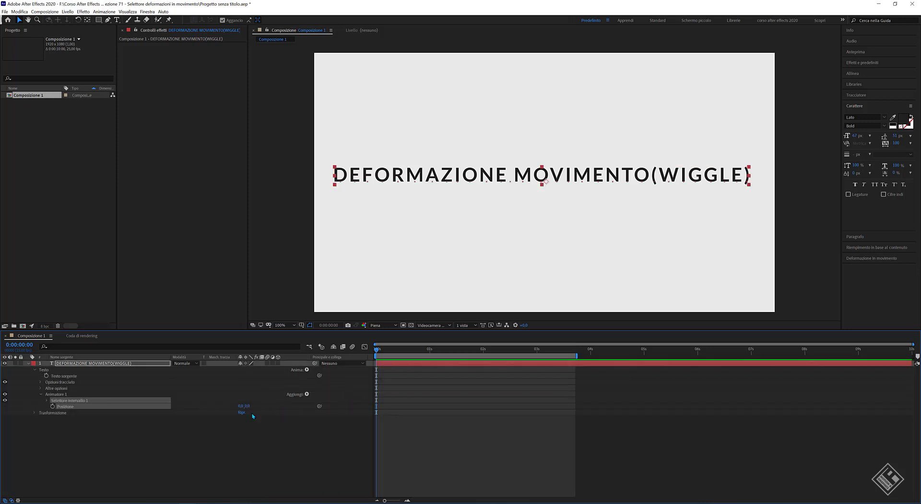
drag(246, 406, 27, 400)
Set the Inizio of the range selector to 43% so that only MOVIMENTO(WIGGLE) is offset
click(46, 400)
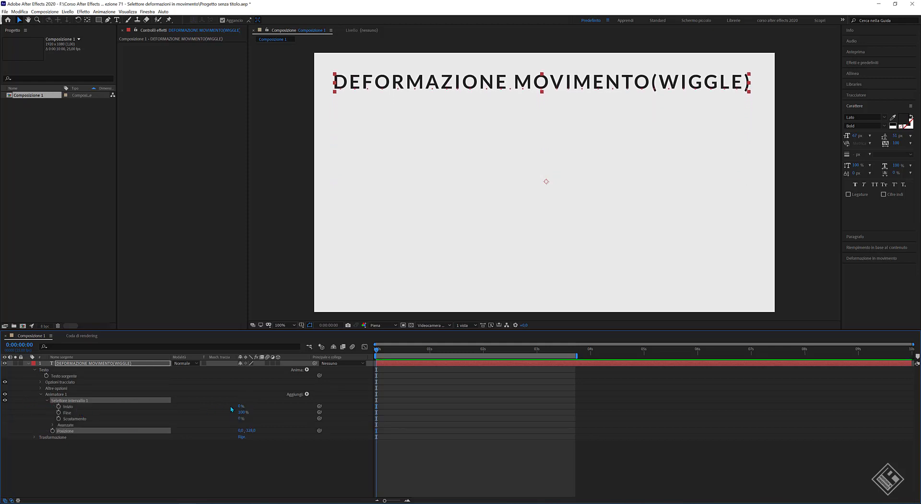
mouse_move(240, 407)
mouse_down()
mouse_move(271, 407)
mouse_move(241, 408)
mouse_move(228, 418)
mouse_up()
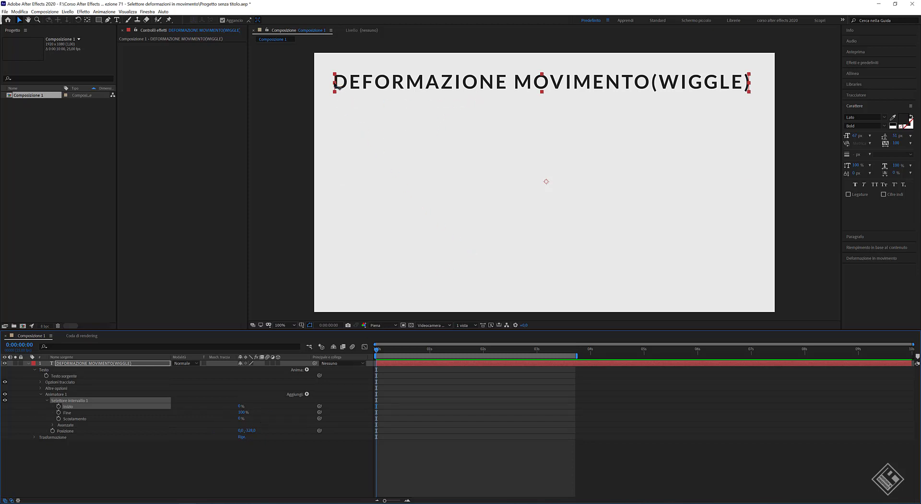
drag(340, 86, 511, 87)
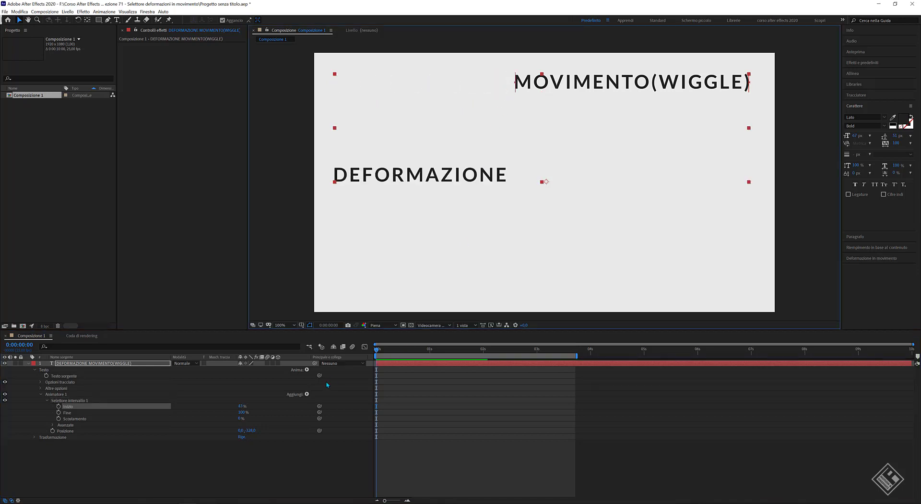
Add a Deformazioni in movimento selector to Animatore 1
click(307, 395)
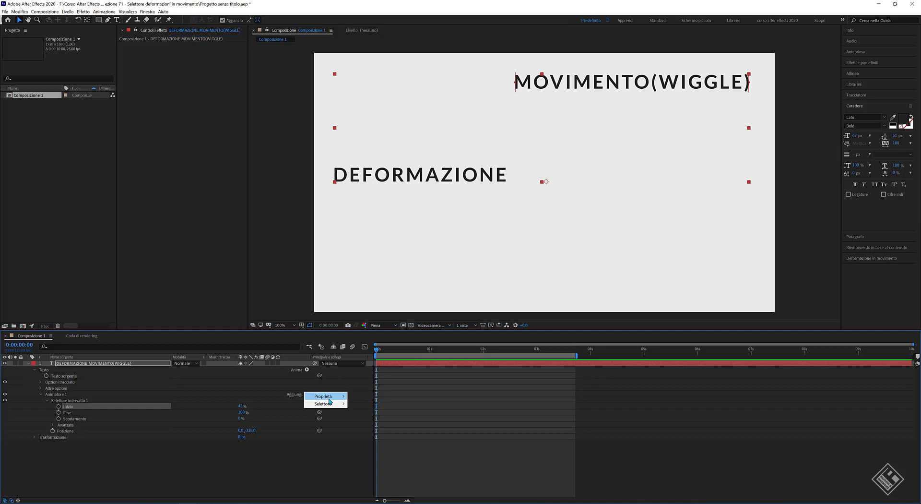
mouse_move(316, 404)
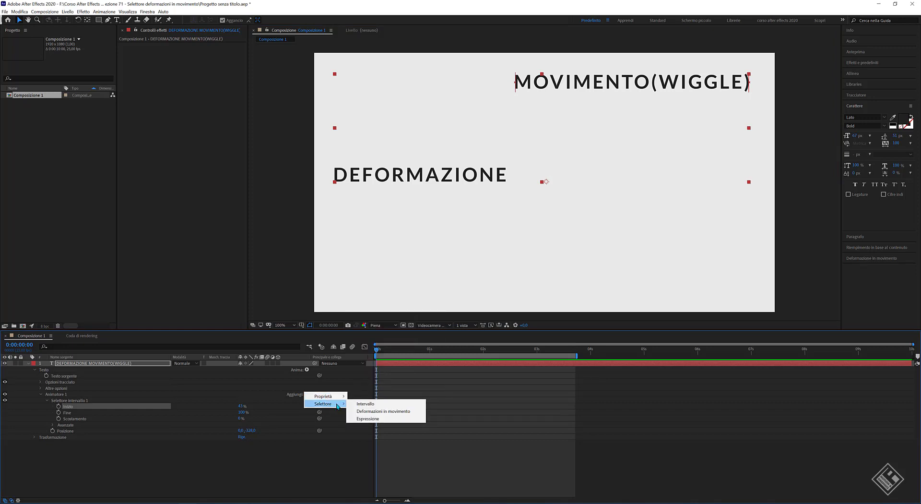
click(395, 411)
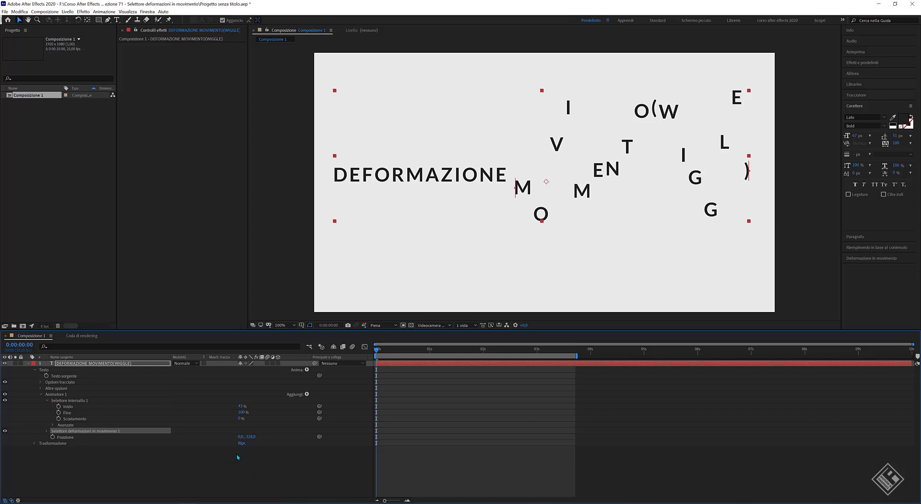
Try a horizontal offset in the animator's Posizione, then set its X value back to 0
drag(241, 439, 278, 445)
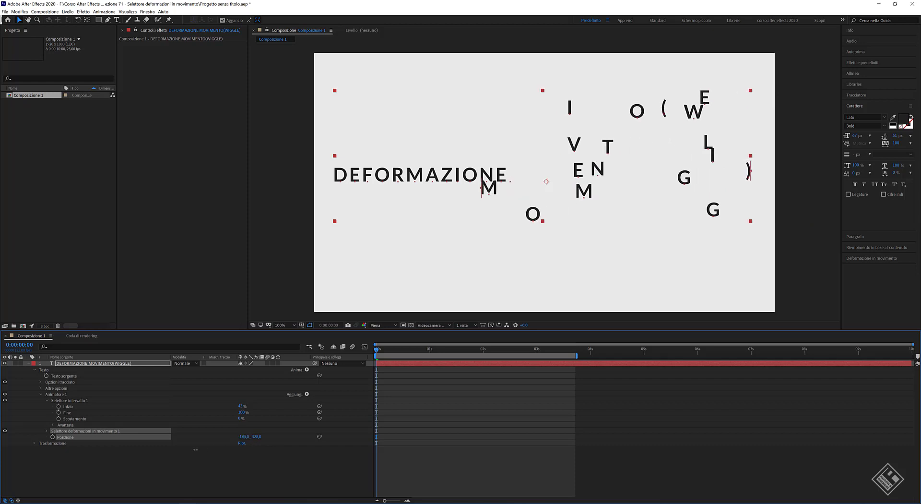
click(243, 436)
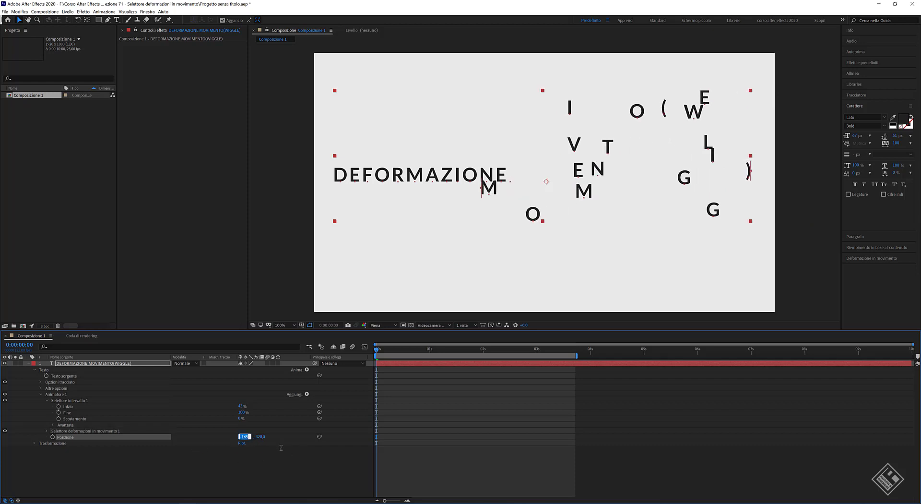
text(0)
key(Return)
Examine the Avanzate options of the range selector, including Ordine casuale, and collapse them again
click(53, 425)
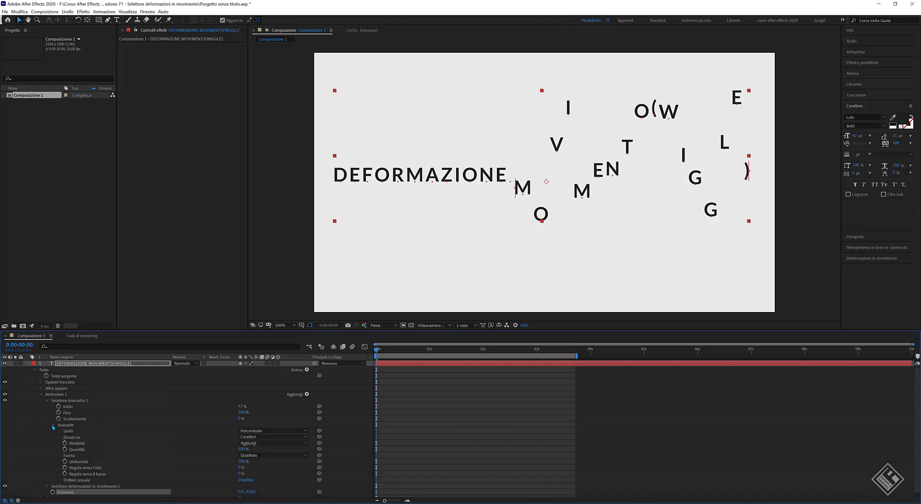
click(78, 480)
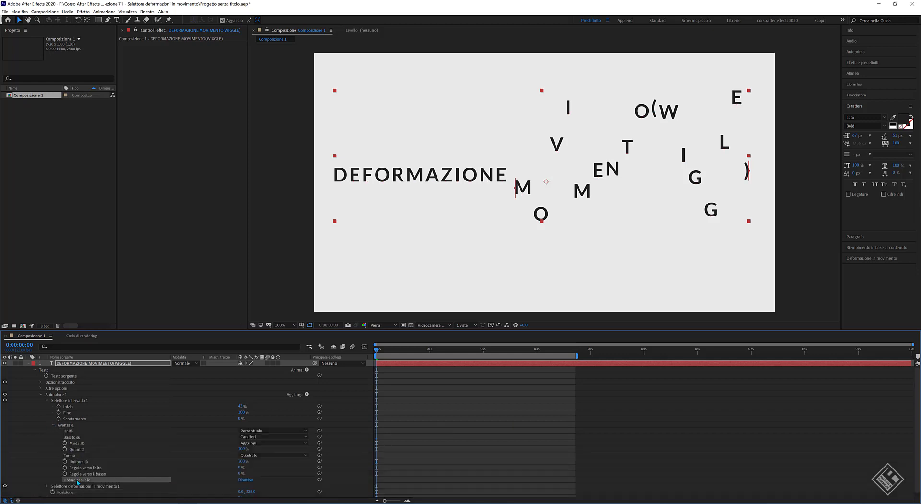
click(52, 425)
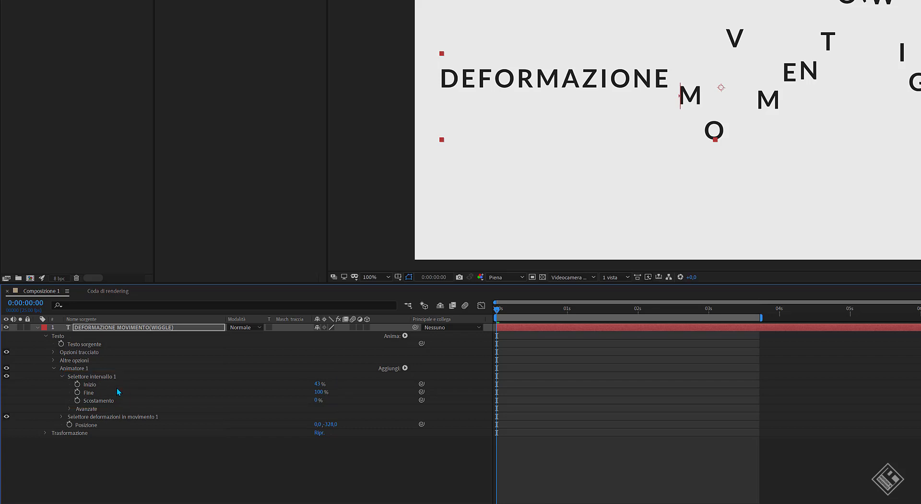
Preview the wiggle on the characters inside the selected range and move the current time to 0:00:01:07
click(98, 417)
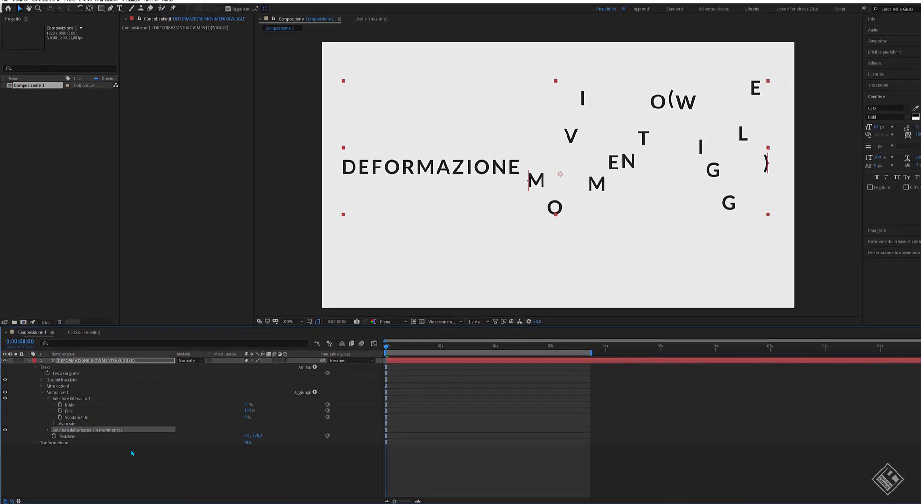
key(space)
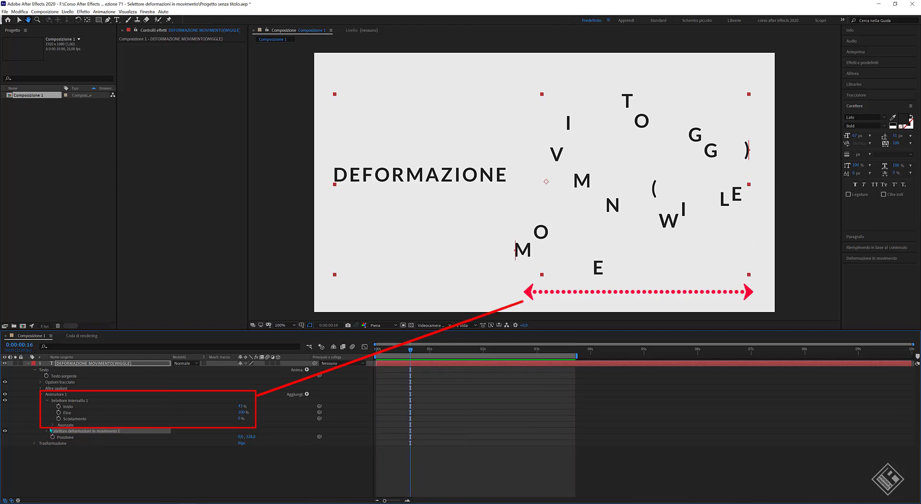
click(66, 402)
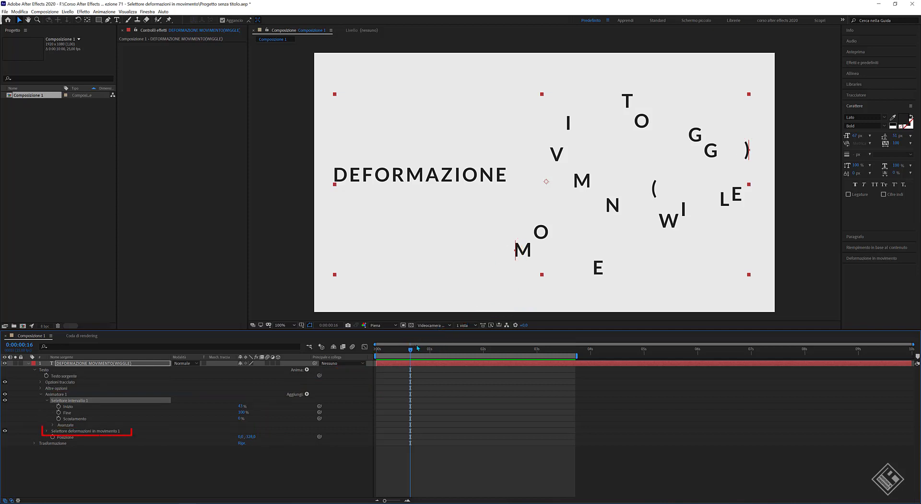
drag(412, 351, 447, 348)
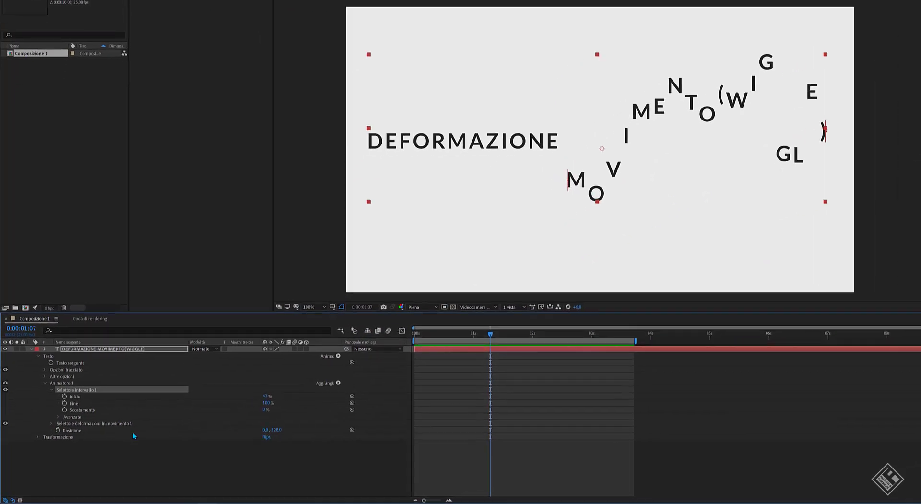
Expand the Deformazioni in movimento selector's properties and examine the available Modalità options
click(63, 404)
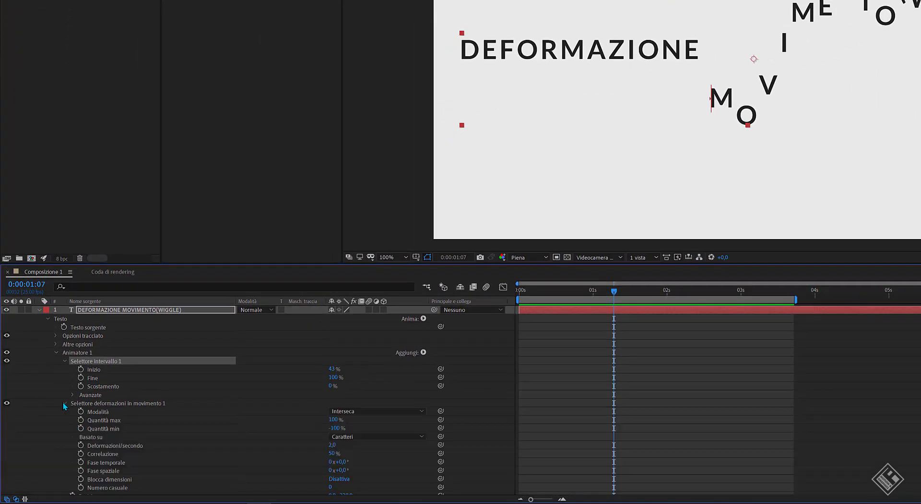
scroll(158, 428, down, 1)
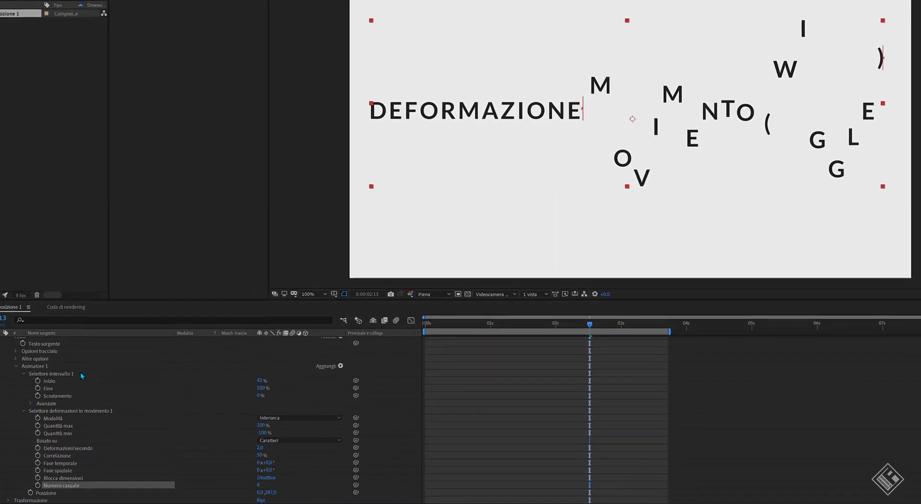
click(67, 418)
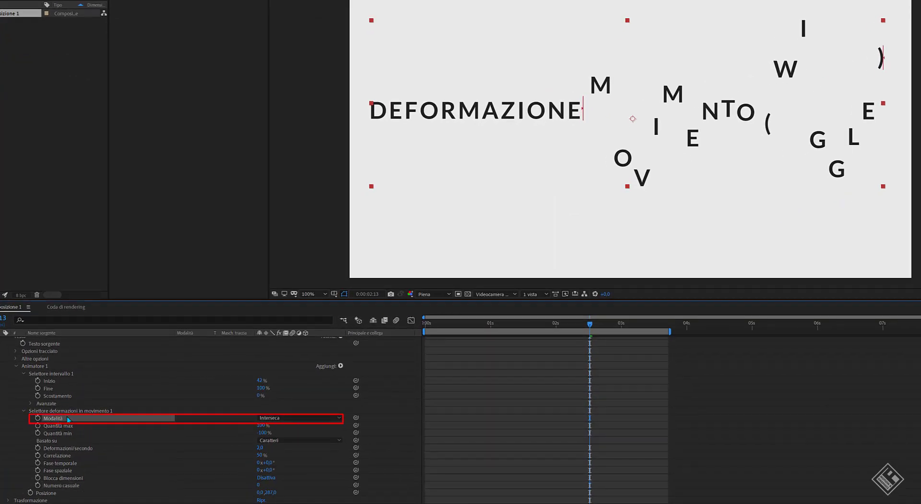
click(336, 418)
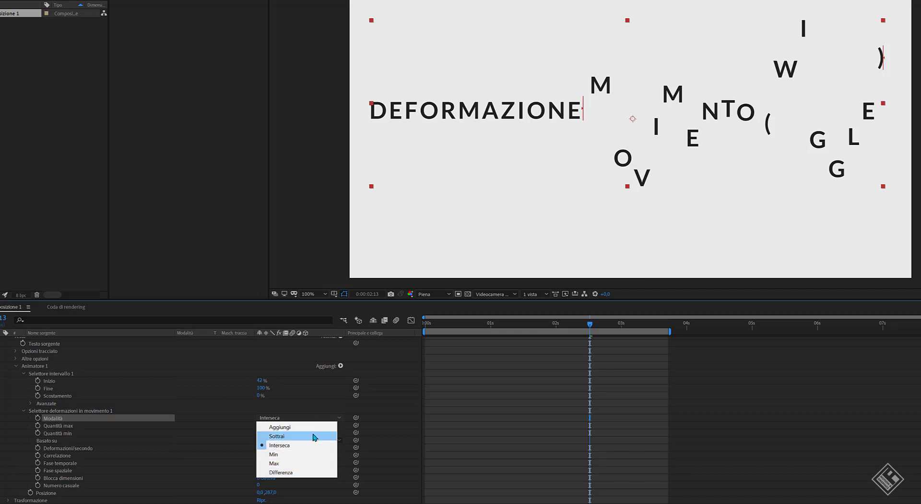
Try lowering the wiggle selector's Quantità max to about -63% and raising its Quantità min to a positive value
click(71, 427)
click(71, 432)
click(68, 428)
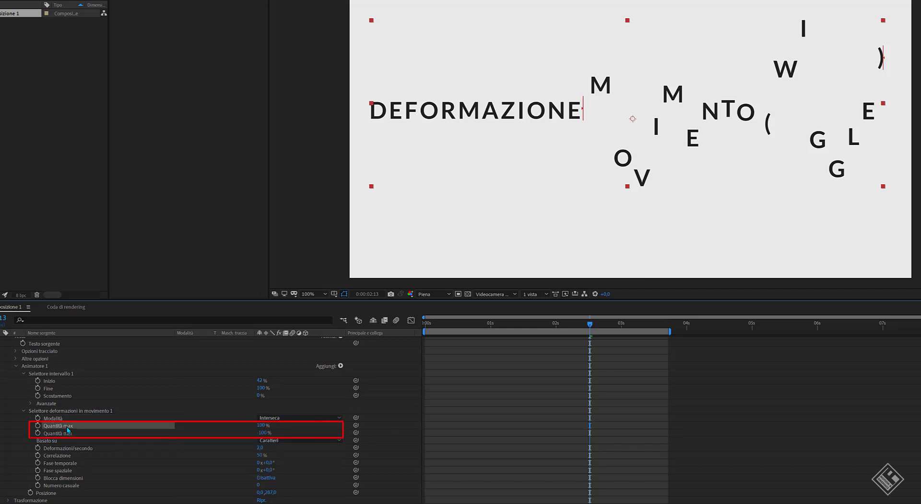
click(68, 433)
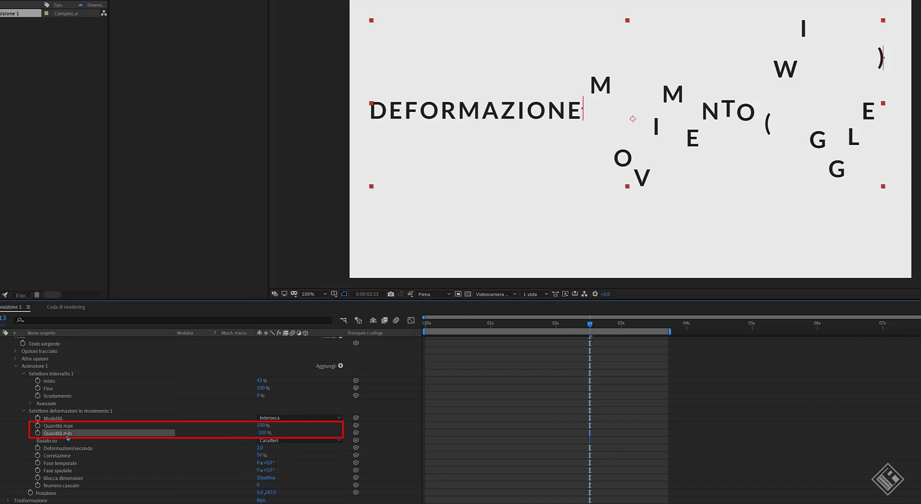
click(70, 427)
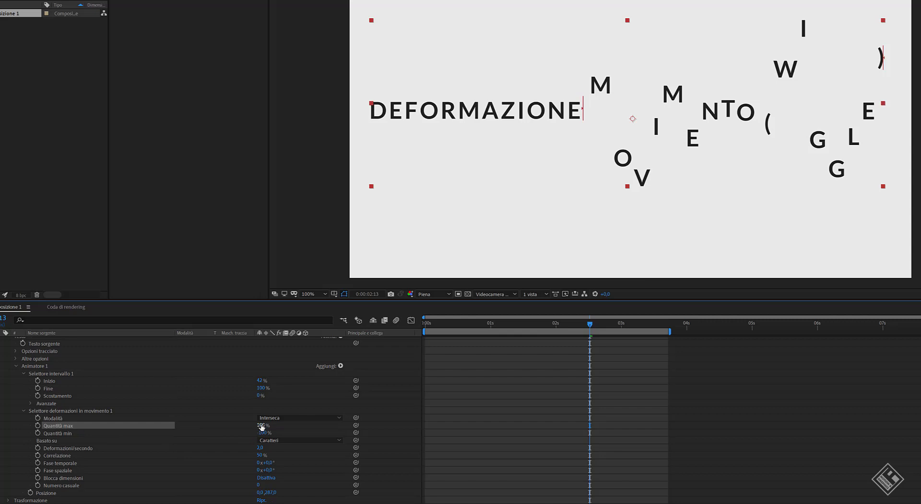
drag(262, 427, 191, 440)
drag(221, 437, 361, 442)
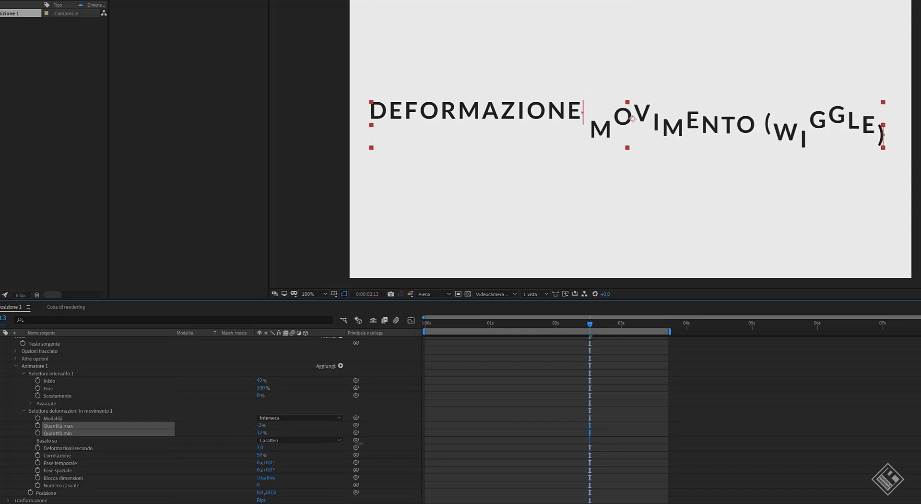
drag(260, 427, 220, 431)
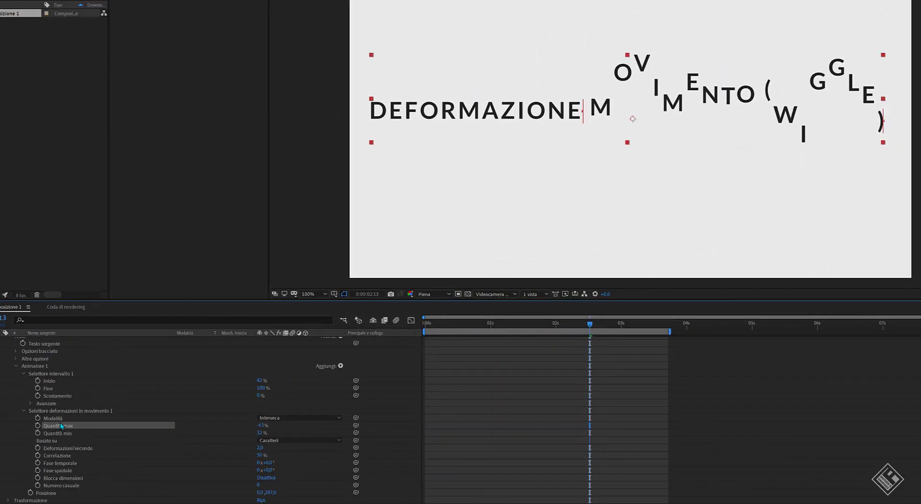
Reset Quantità max and Quantità min of the wiggle selector to their default values
shift+click(58, 433)
right_click(58, 433)
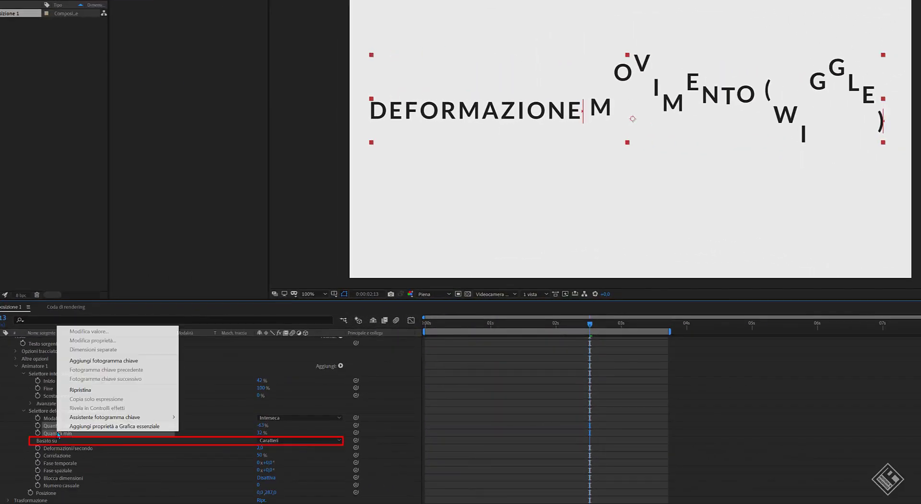
click(88, 390)
Examine the wiggle selector's Basato su options and preview the animation with Caratteri
click(68, 441)
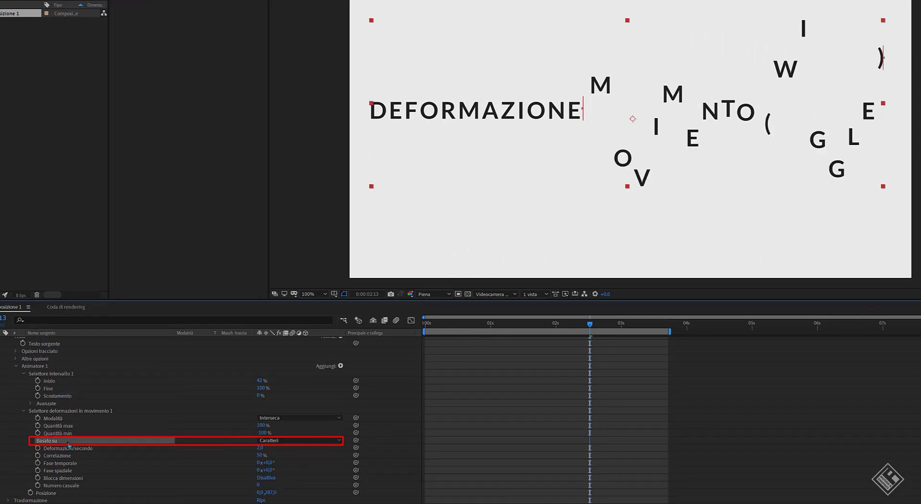
click(316, 441)
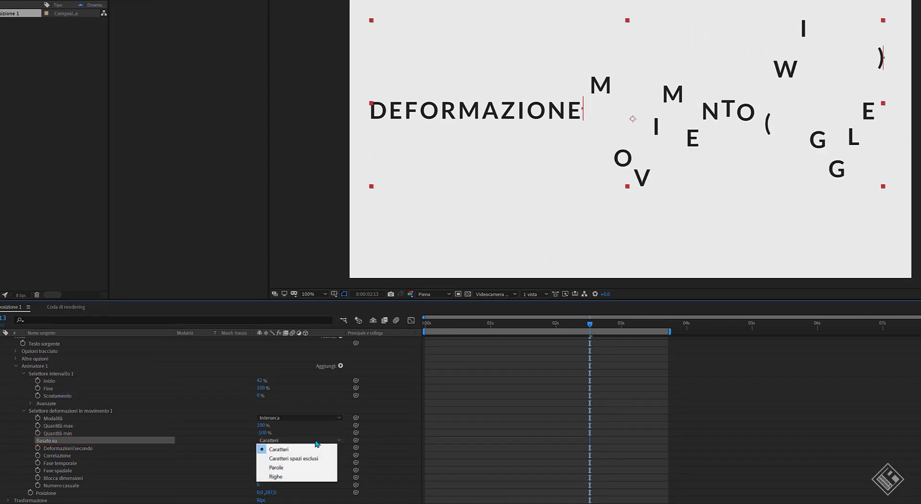
click(455, 437)
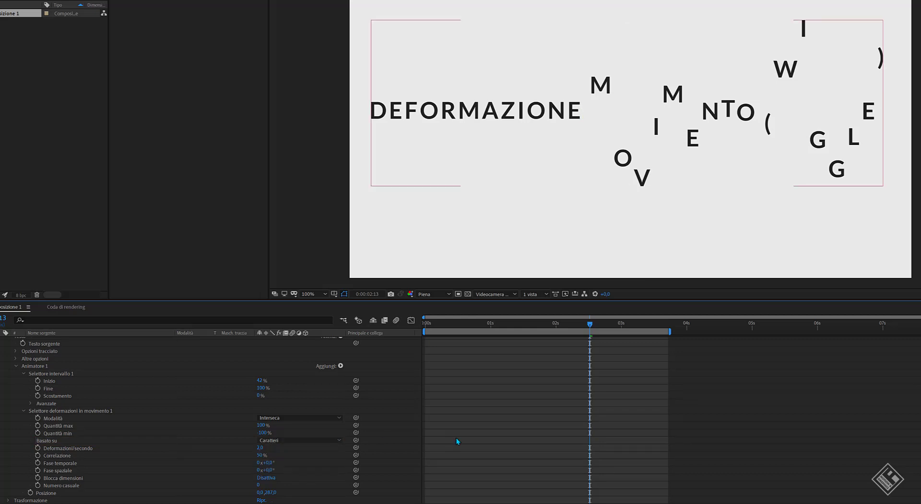
key(space)
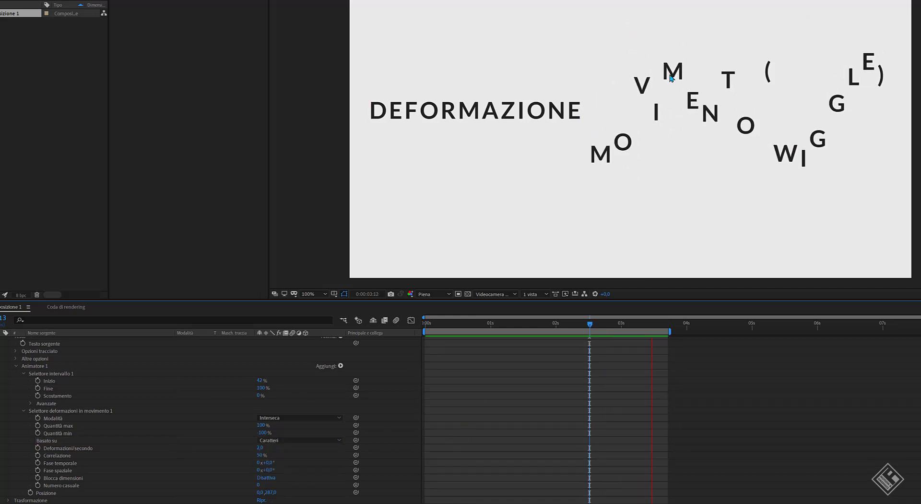
During the preview, try Caratteri spazi esclusi and Parole for Basato su, ending with Righe
click(288, 441)
click(286, 458)
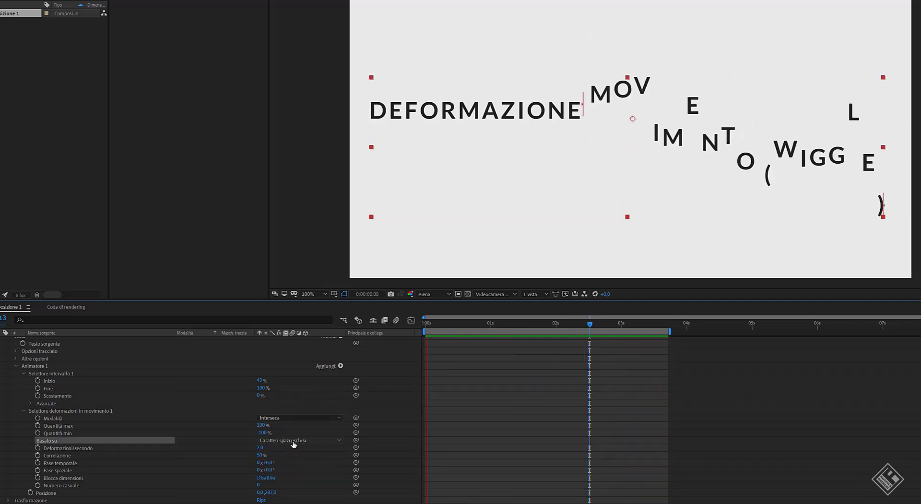
click(293, 442)
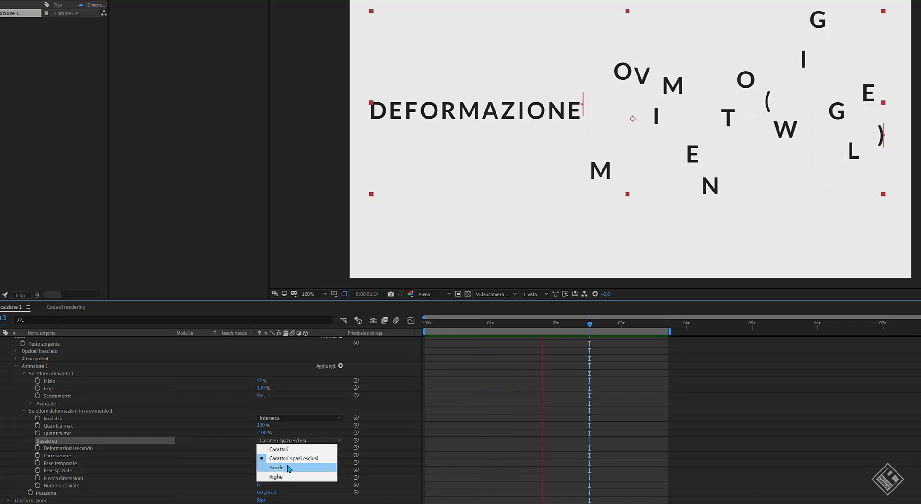
click(289, 467)
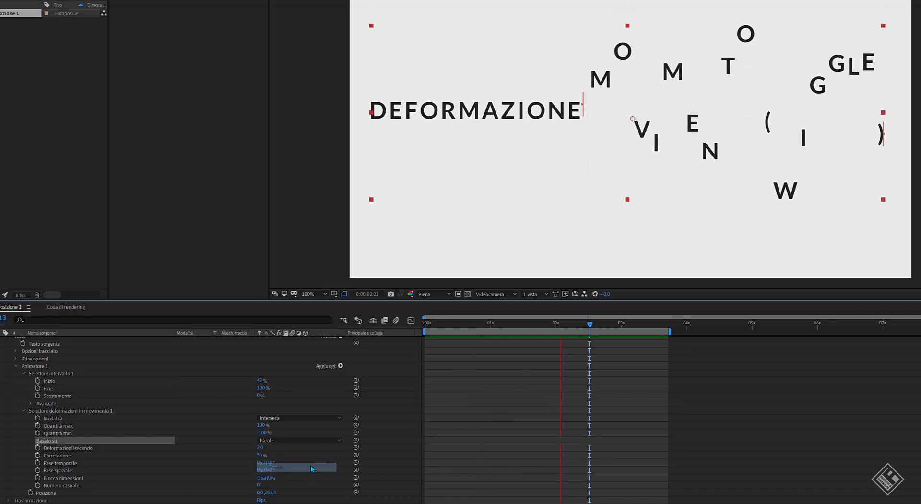
click(290, 444)
click(286, 477)
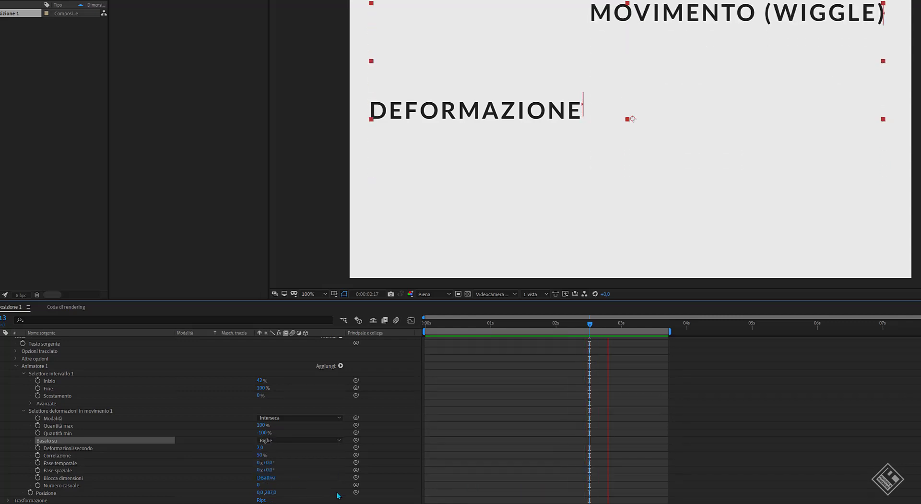
Set the wiggle selector's Basato su back to Caratteri and preview the animation again
click(297, 440)
click(292, 450)
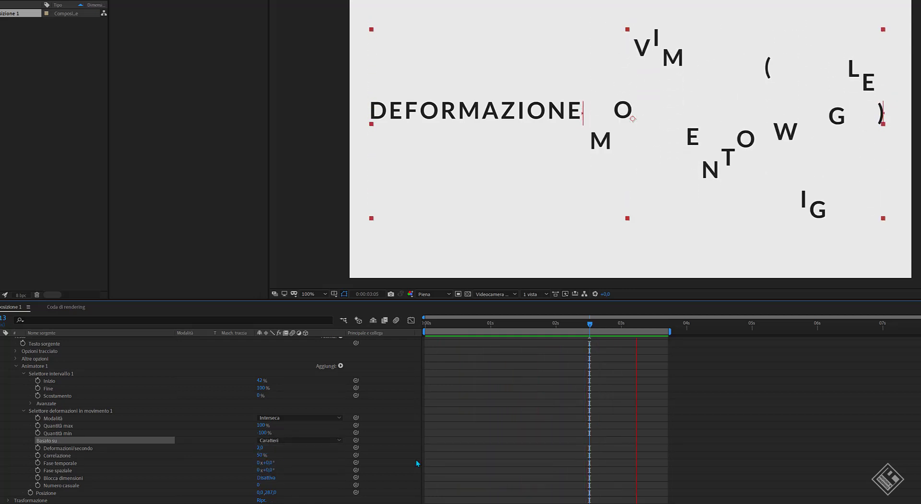
click(480, 438)
click(77, 447)
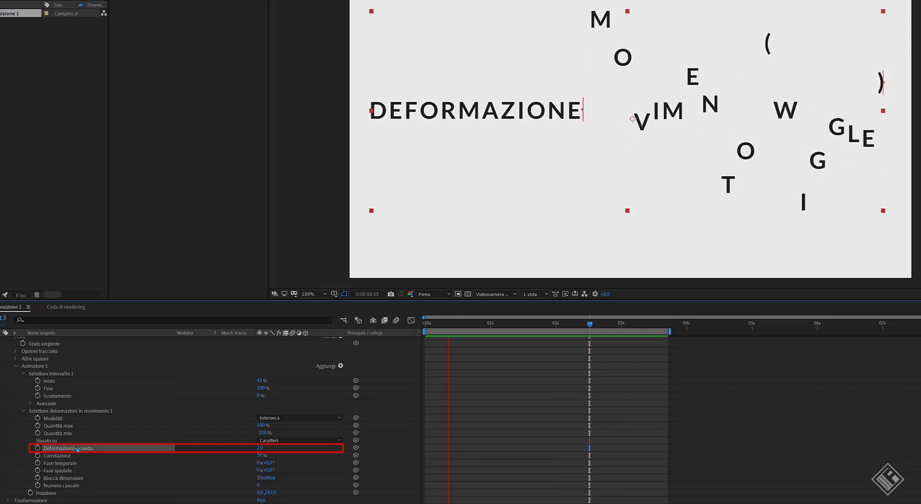
click(524, 443)
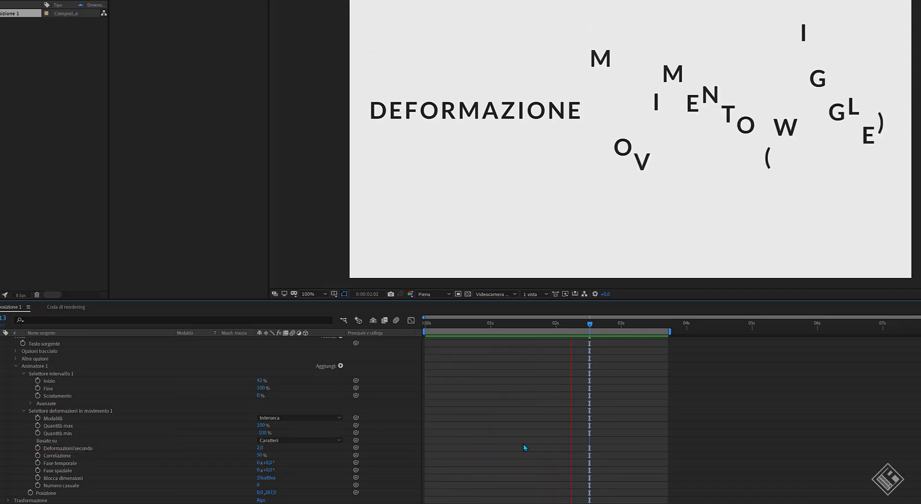
key(space)
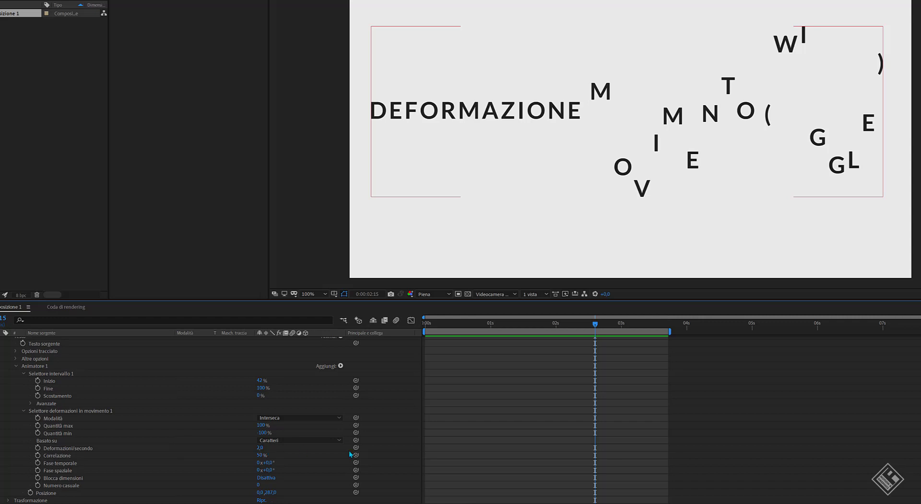
key(space)
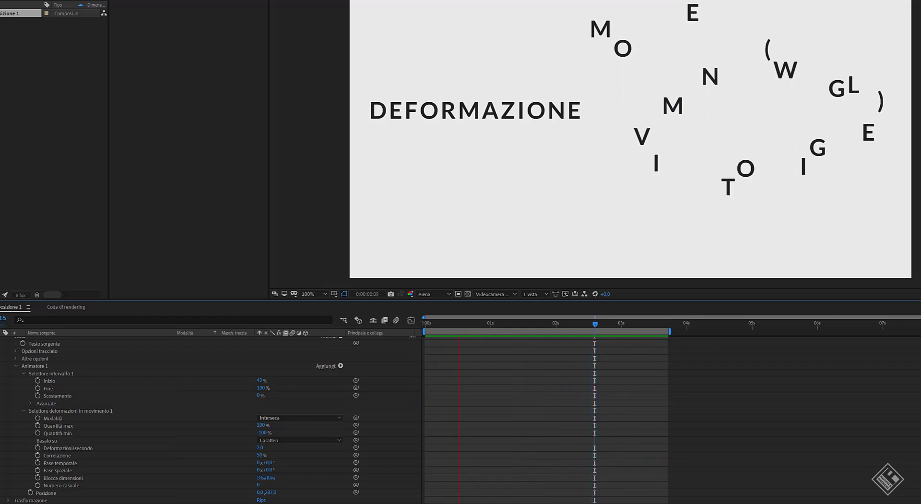
Try Deformazioni/secondo at 25 and at 0 during the preview, and restore it to 2
click(260, 448)
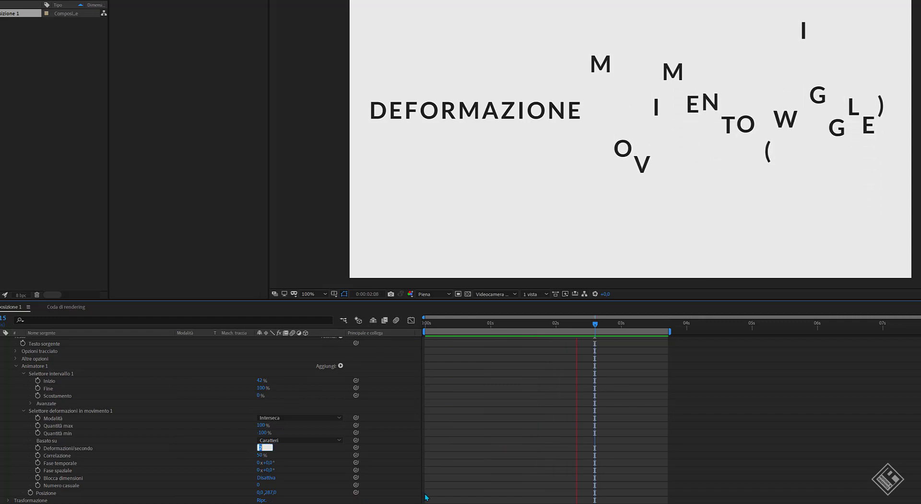
text(25)
key(Return)
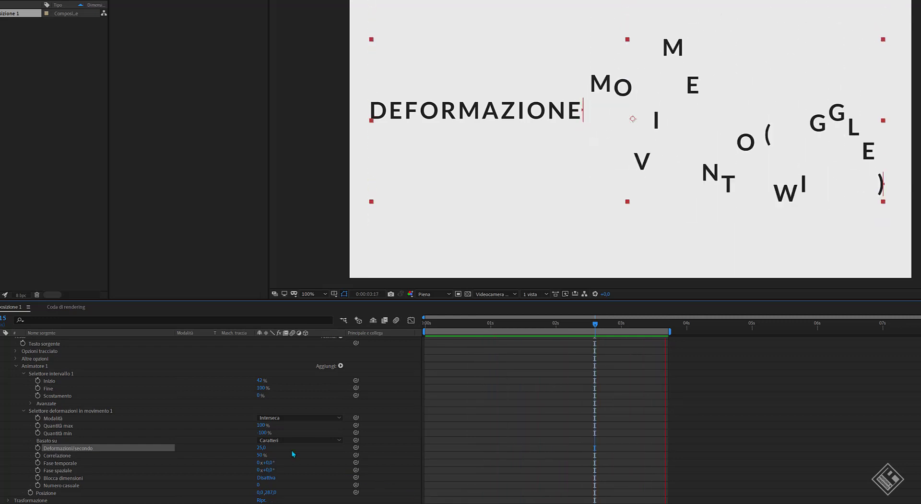
click(261, 448)
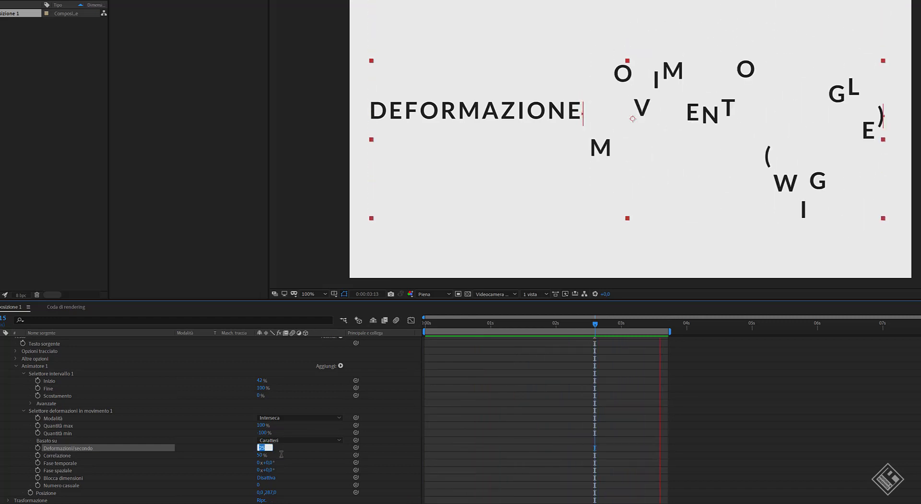
text(0)
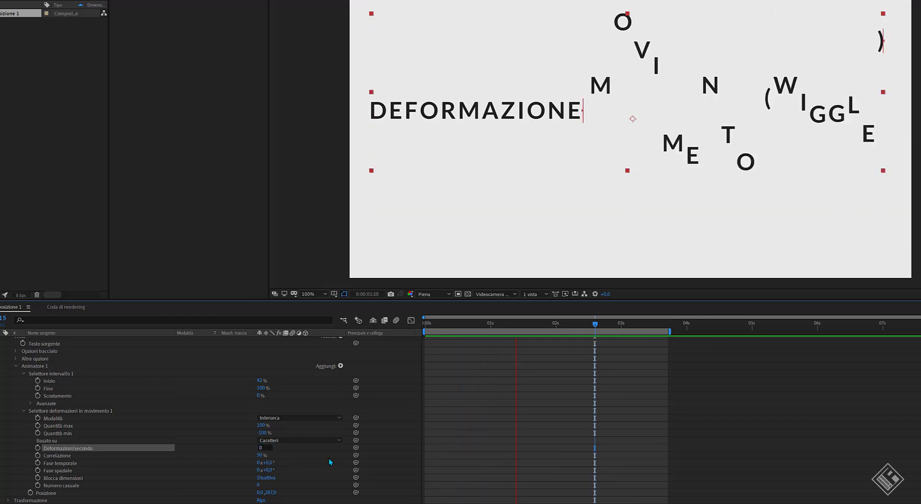
key(Return)
key(Return)
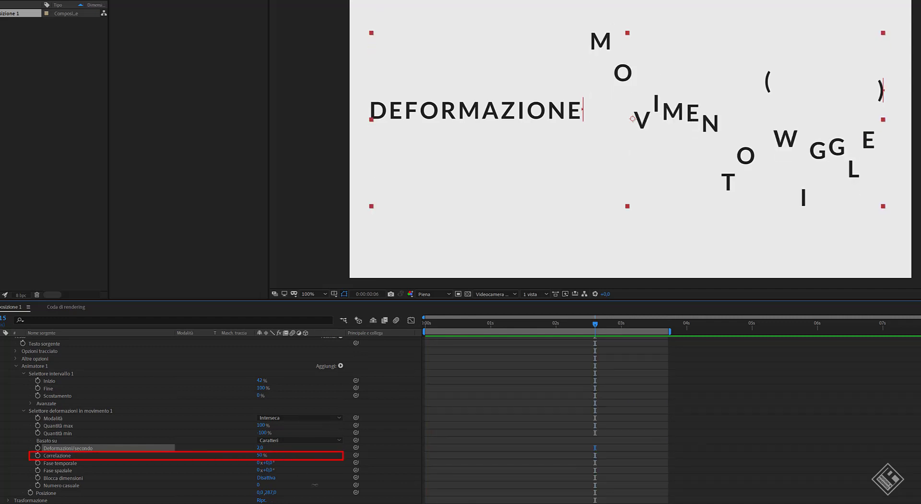
Try different Correlazione values in the wiggle selector, up to 95%, and reset the property to its default
click(58, 456)
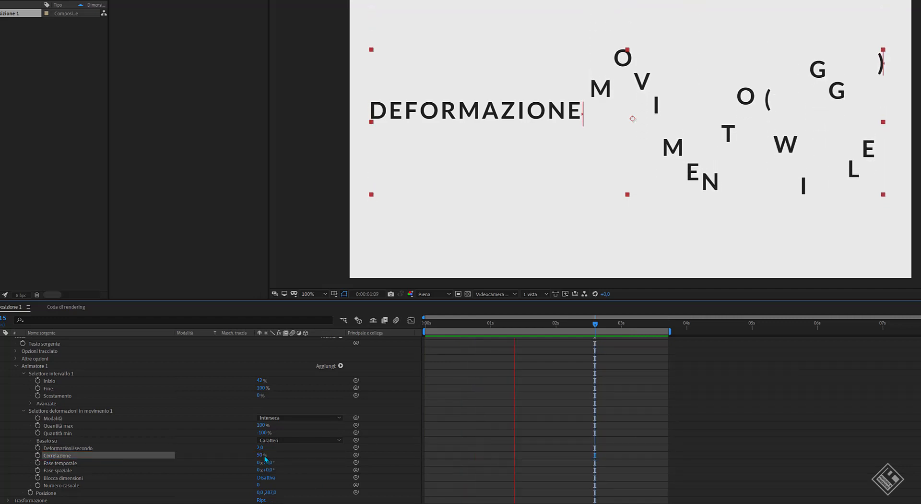
click(536, 420)
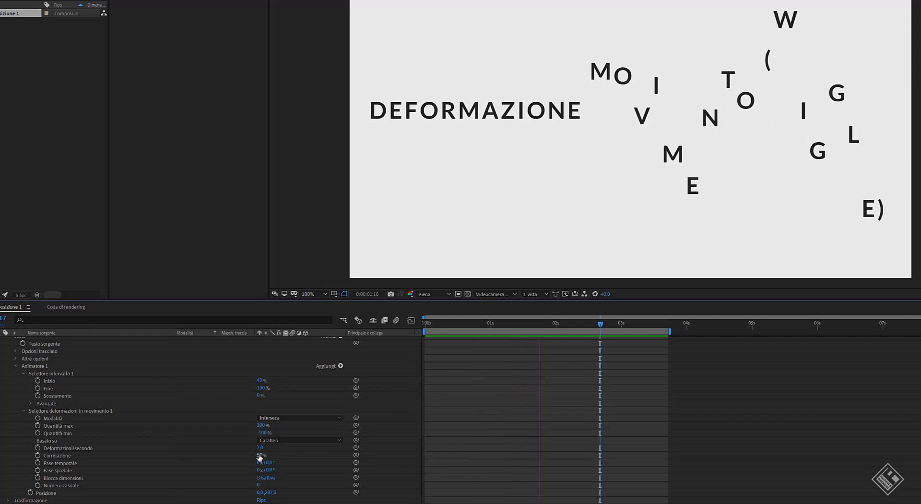
drag(247, 455, 210, 456)
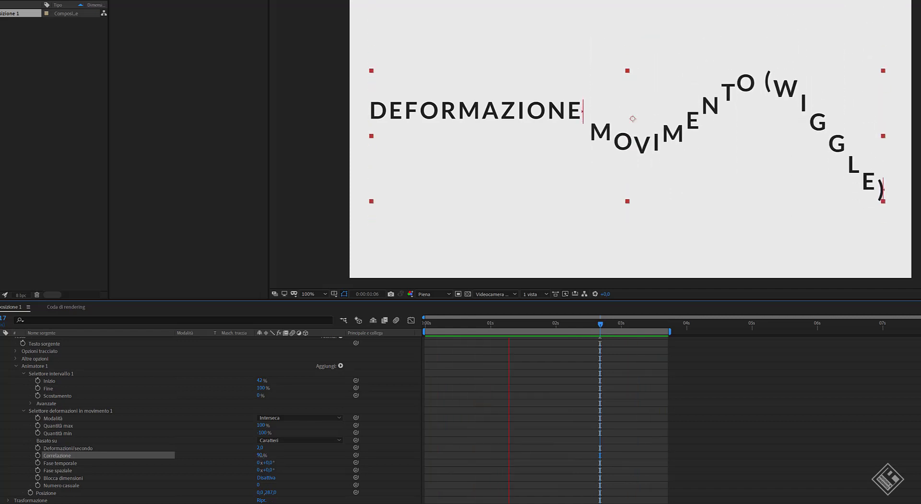
drag(259, 454, 260, 454)
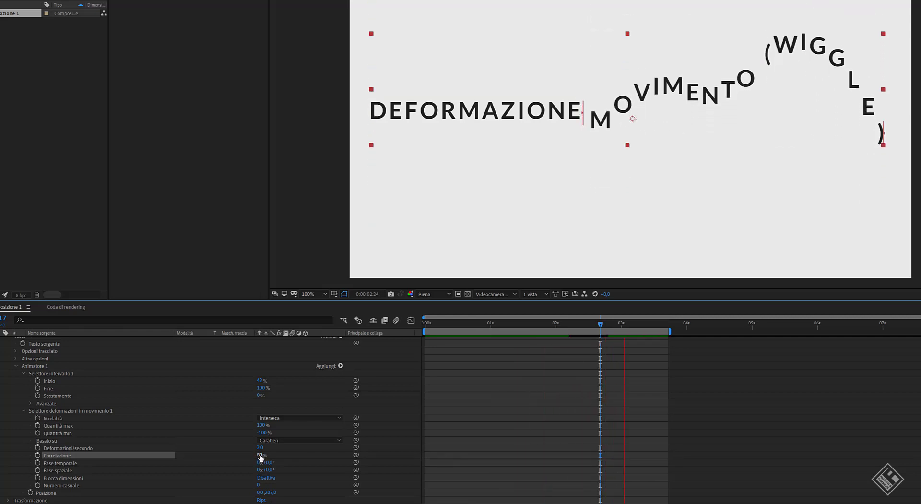
drag(261, 457, 262, 461)
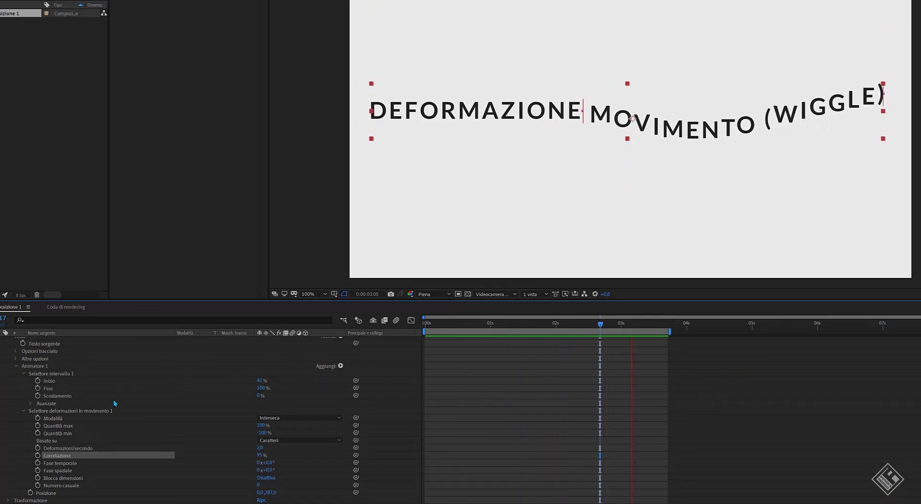
right_click(54, 459)
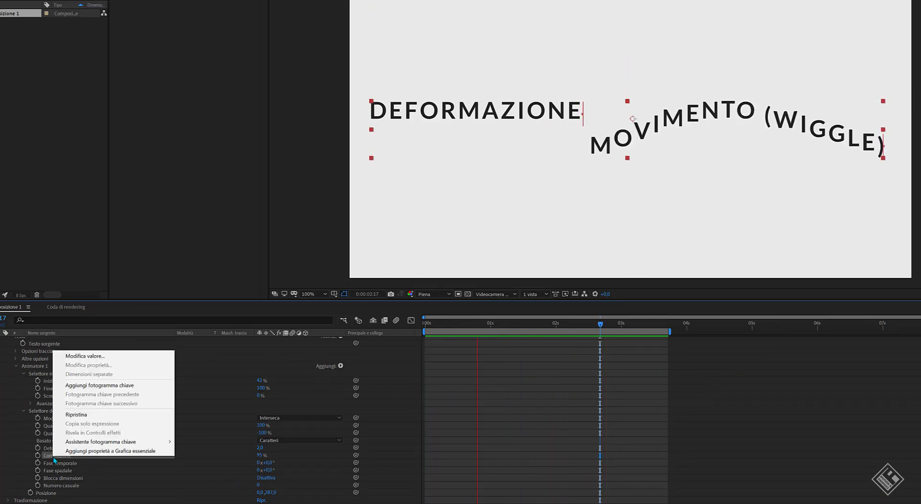
click(98, 415)
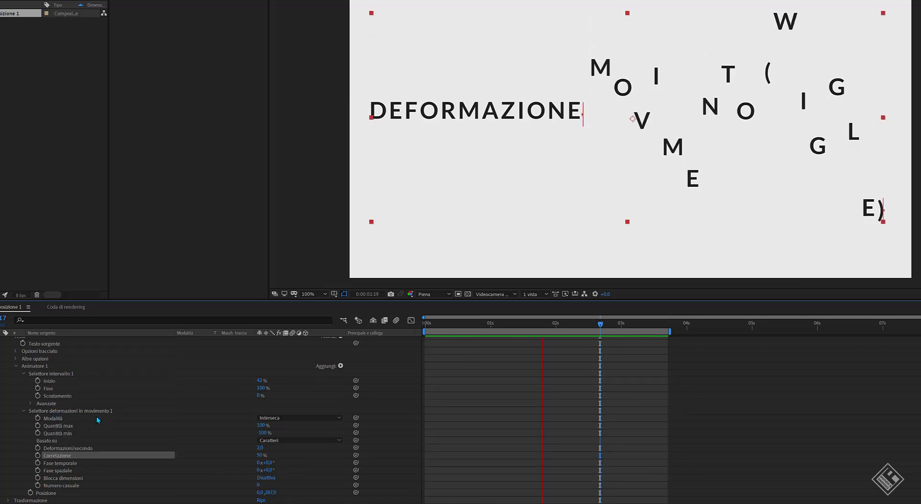
Try a Fase temporale of 124° and a changed Fase spaziale during the preview, and reset both properties
click(72, 465)
click(73, 463)
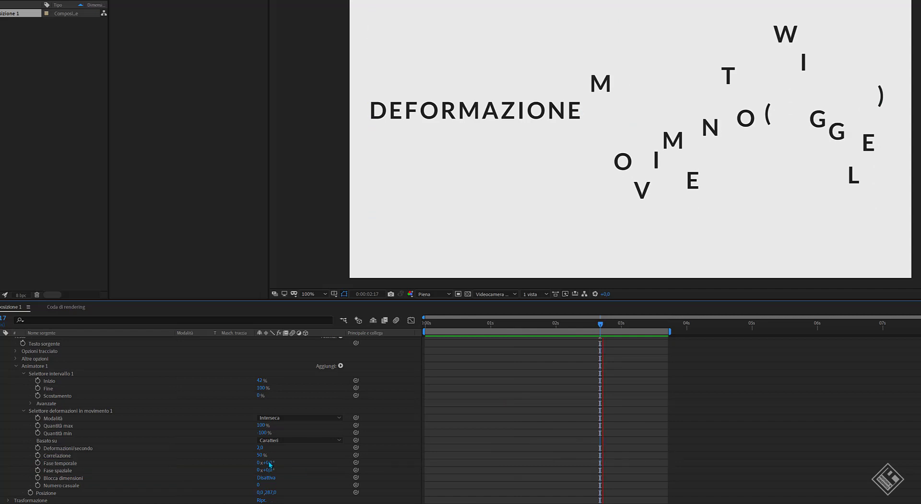
drag(270, 464, 292, 490)
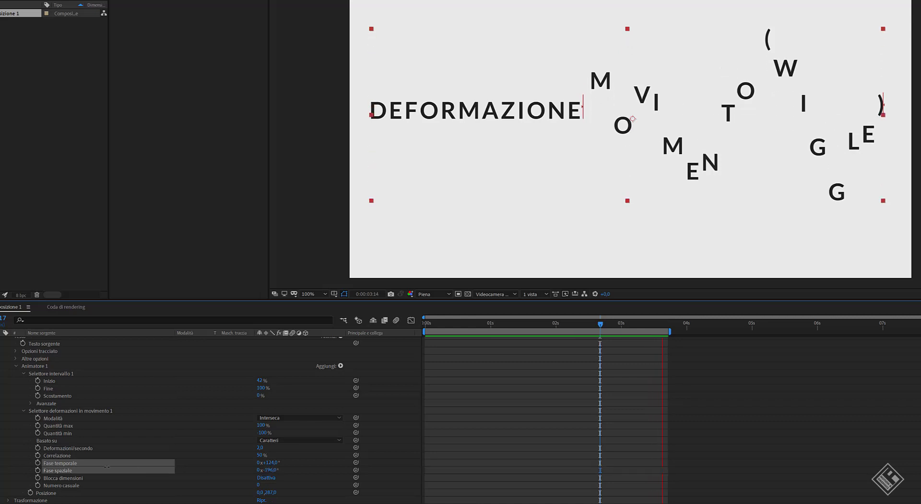
drag(276, 470, 283, 470)
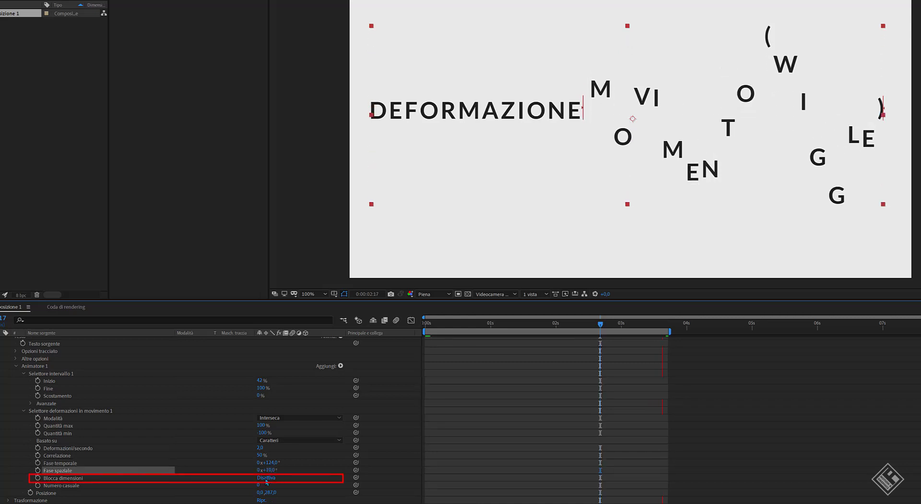
right_click(66, 464)
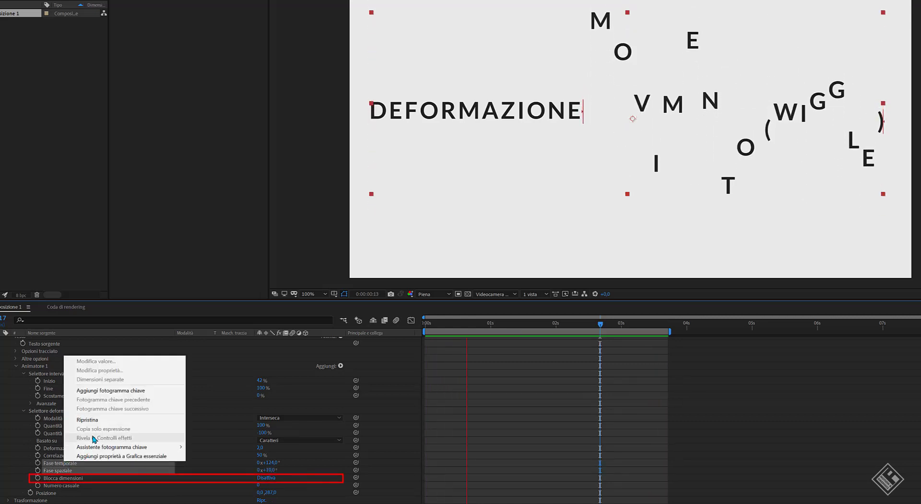
click(104, 421)
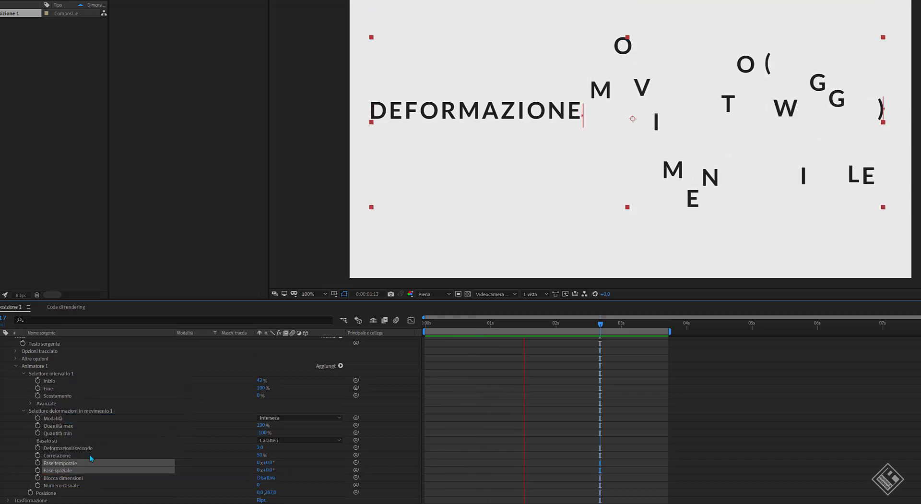
Stop the preview and remove the Posizione property from Animatore 1
click(70, 478)
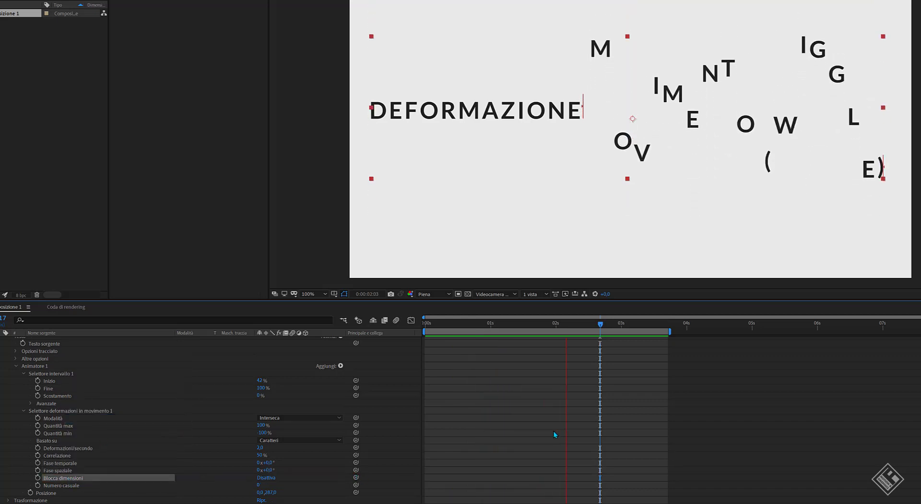
click(530, 438)
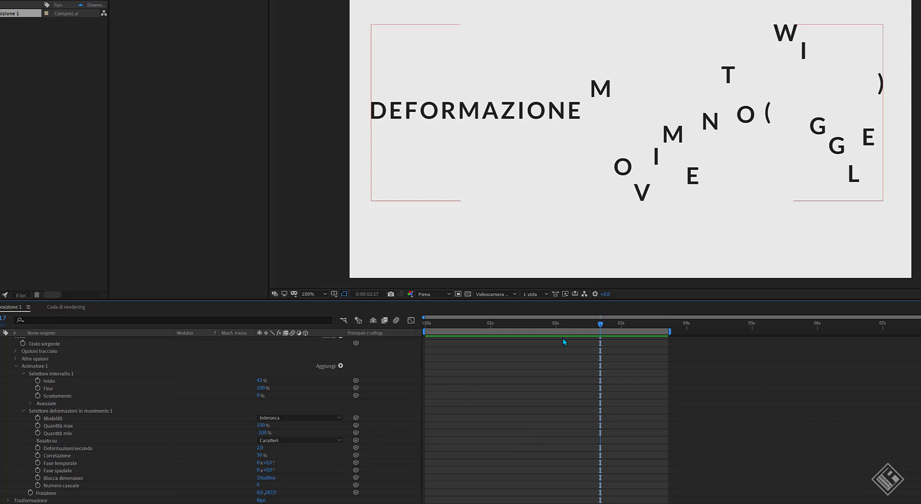
click(66, 411)
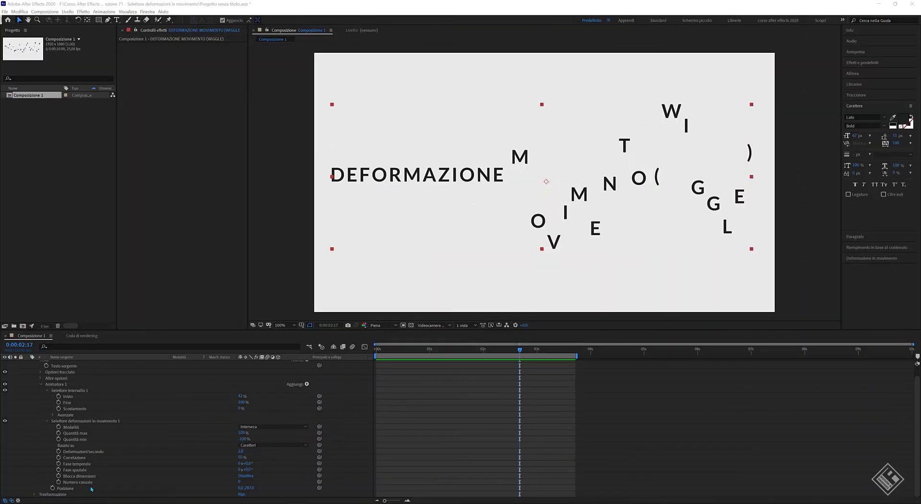
click(65, 488)
key(Delete)
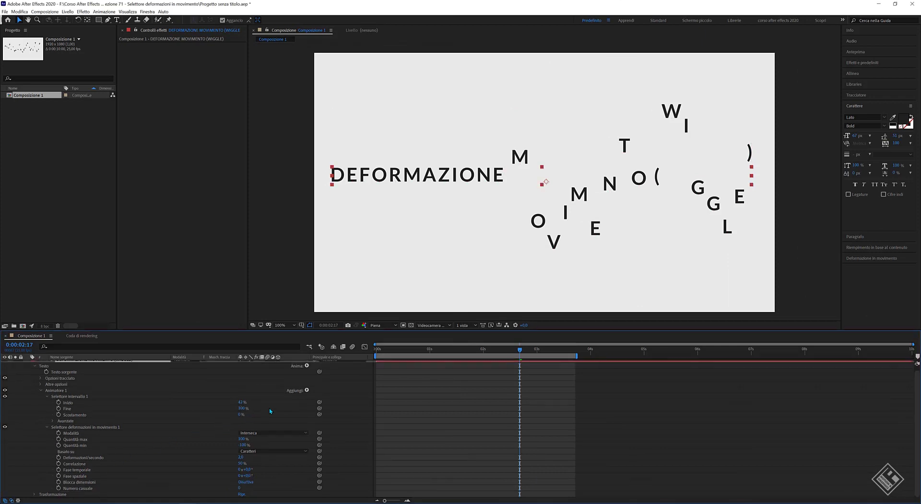
Add the Sfocatura property to Animatore 1, raise it to 144 in both dimensions, and preview the animation
click(307, 390)
mouse_move(331, 392)
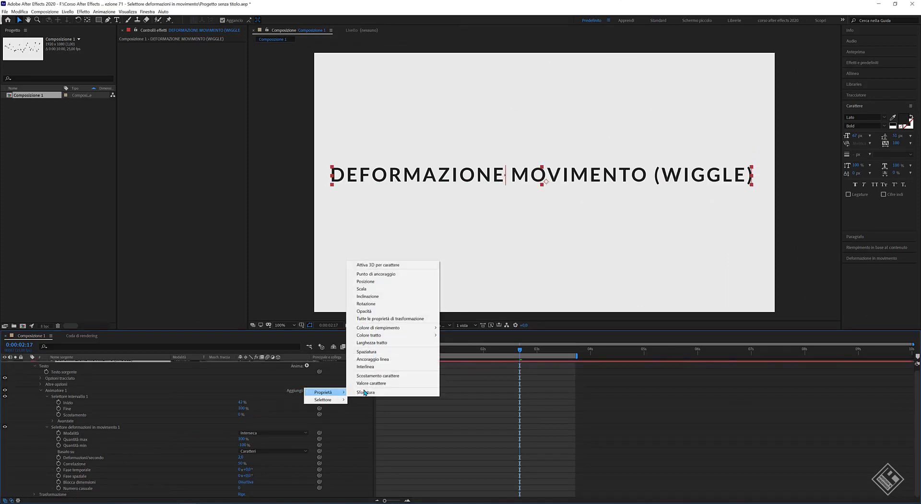
click(364, 392)
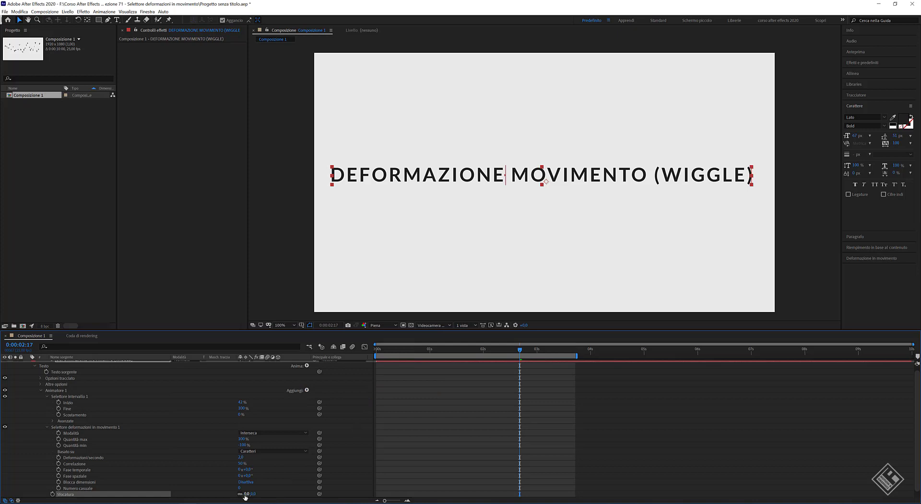
drag(245, 494, 296, 483)
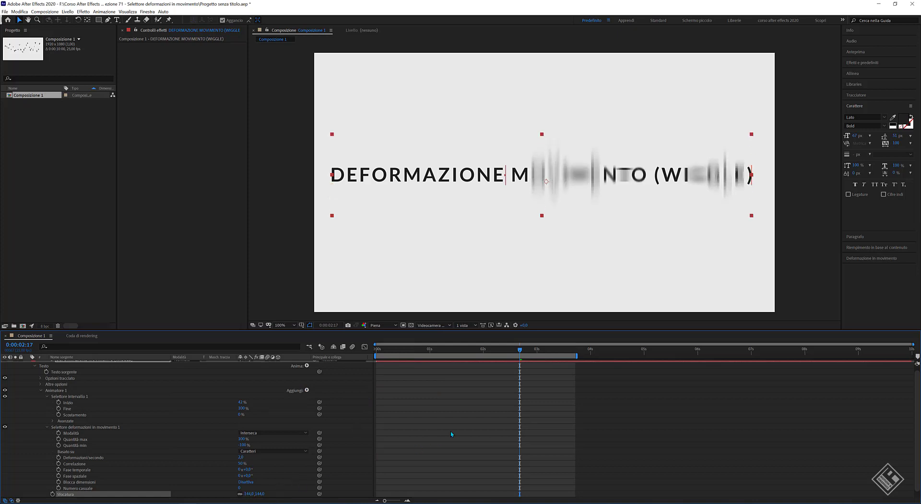
key(space)
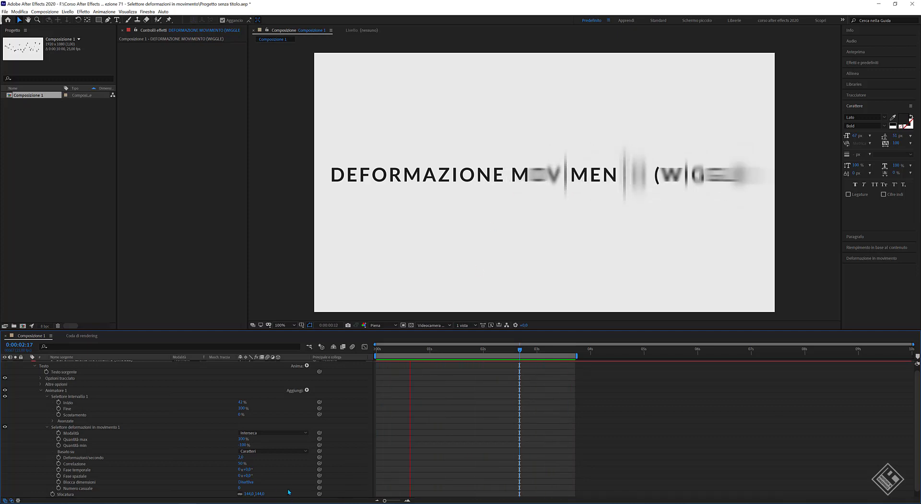
Try a horizontal Sfocatura of 0 during the preview and remove the Sfocatura property from Animatore 1
click(250, 493)
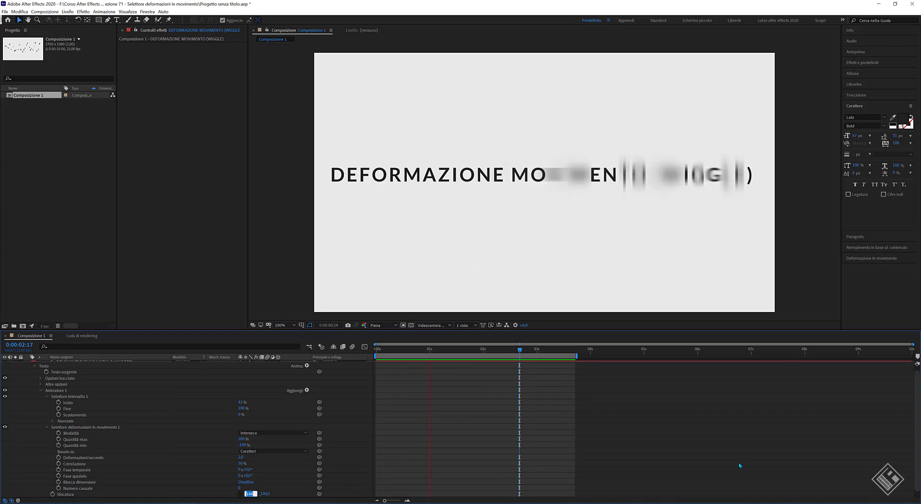
text(0)
key(Return)
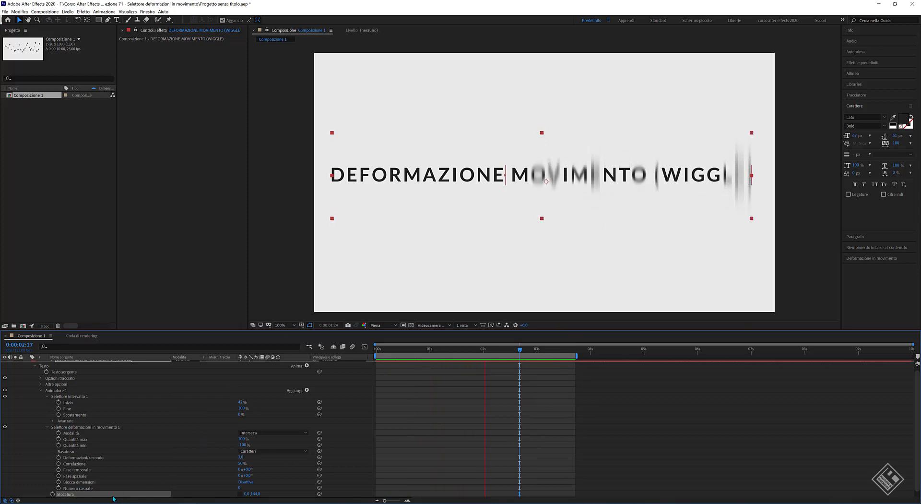
key(Delete)
Add an RGB fill colour property (Colore di riempimento) to Animatore 1
click(308, 391)
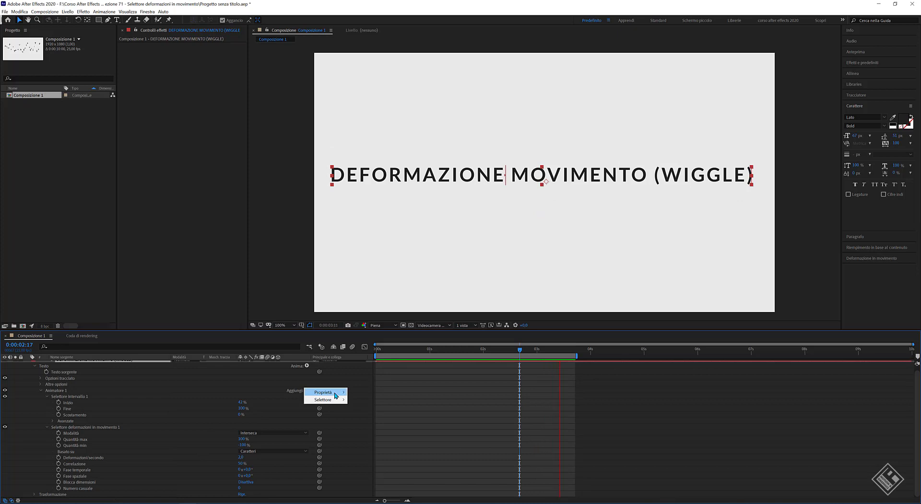
mouse_move(336, 394)
mouse_move(404, 332)
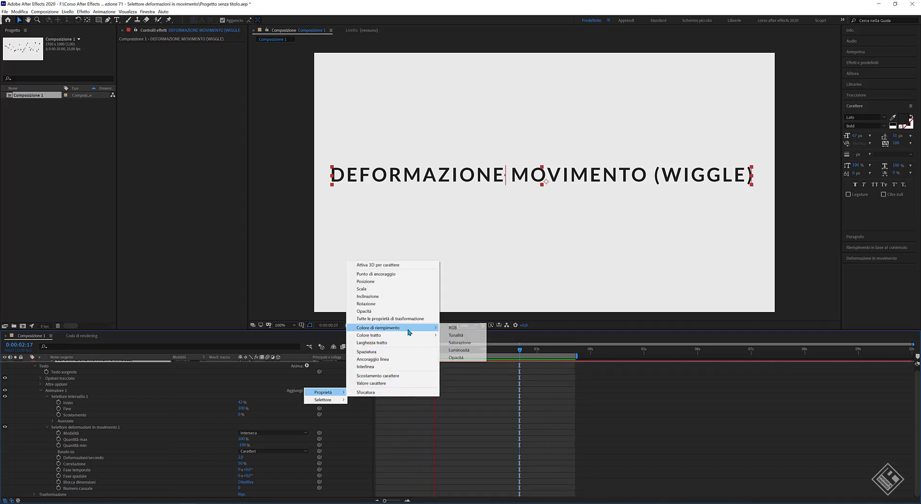
click(455, 330)
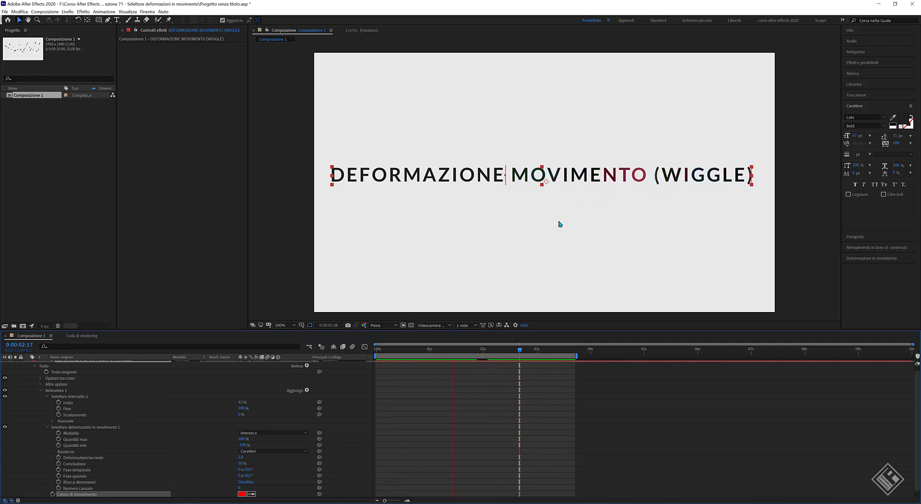
Set the Colore di riempimento of Animatore 1 to white (FFFFFF) while previewing the wiggle
click(639, 416)
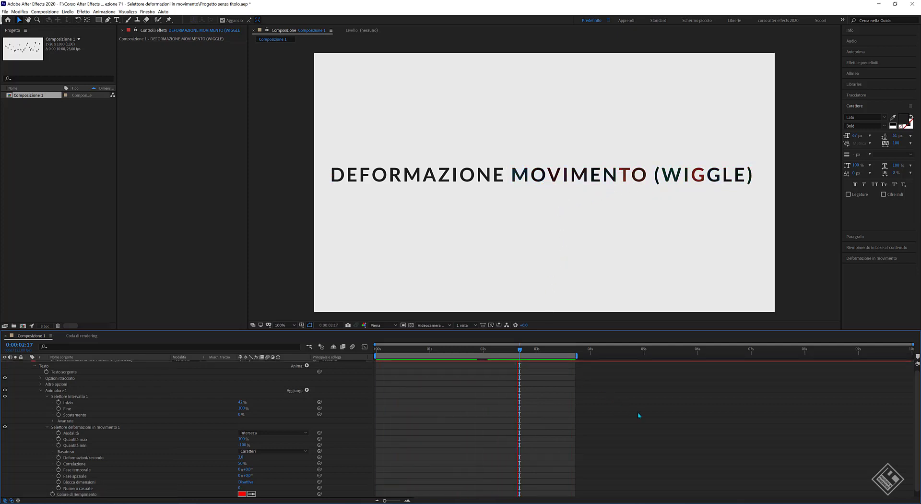
click(242, 494)
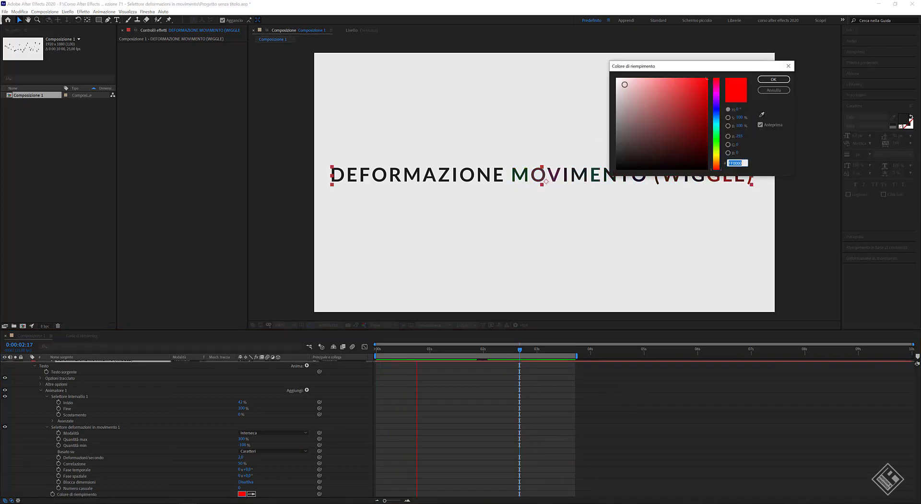
text(FFFFFF)
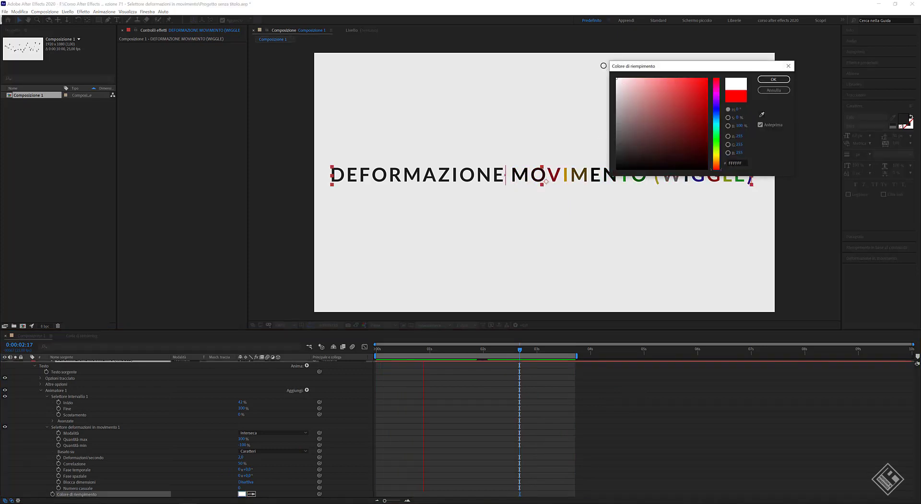
click(782, 79)
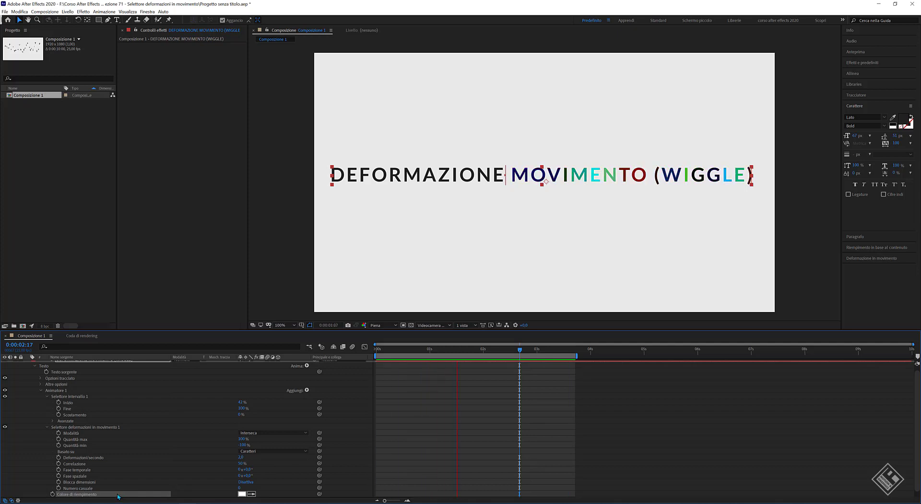
Remove the Colore di riempimento property from Animatore 1 and add the Scala property in its place
key(Delete)
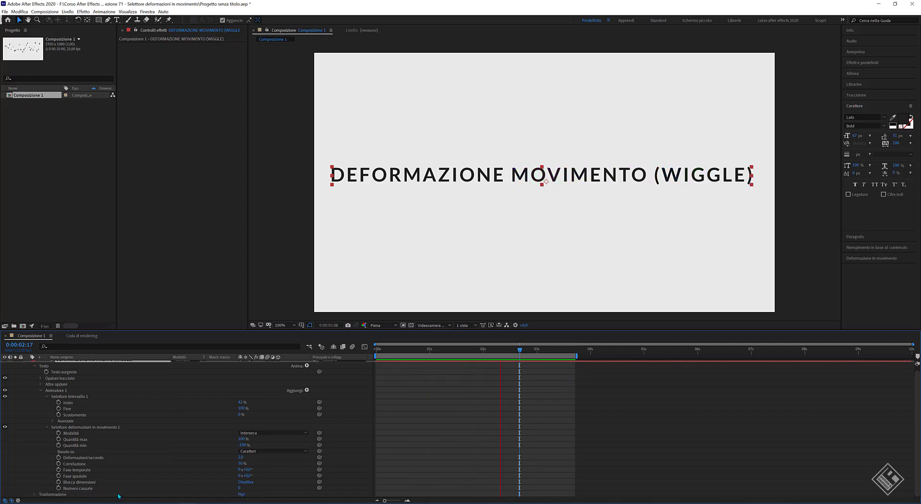
click(308, 390)
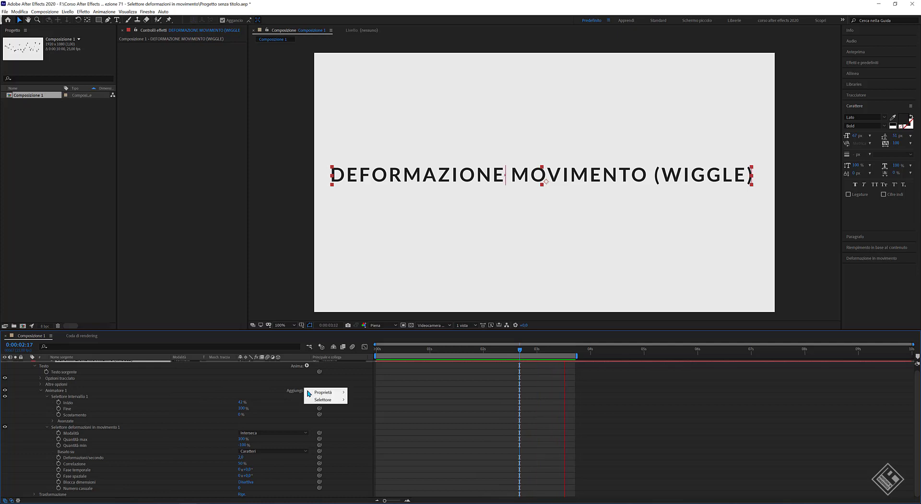
mouse_move(324, 392)
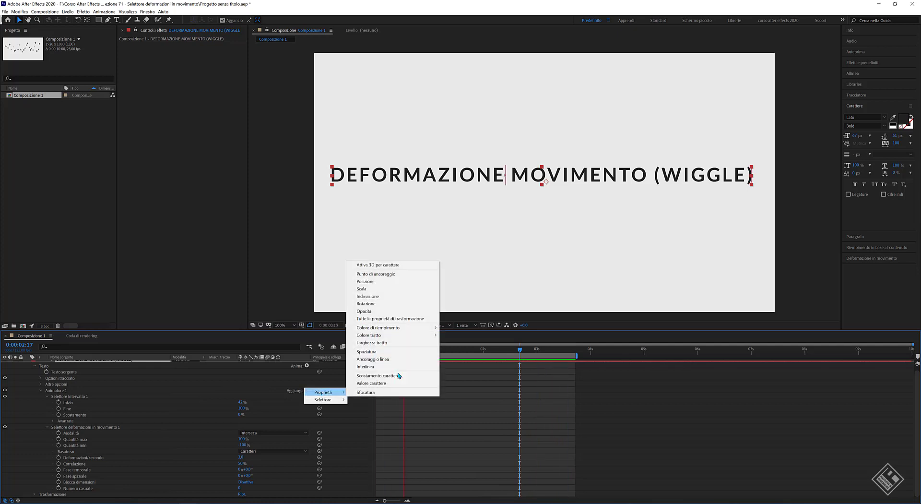
click(384, 288)
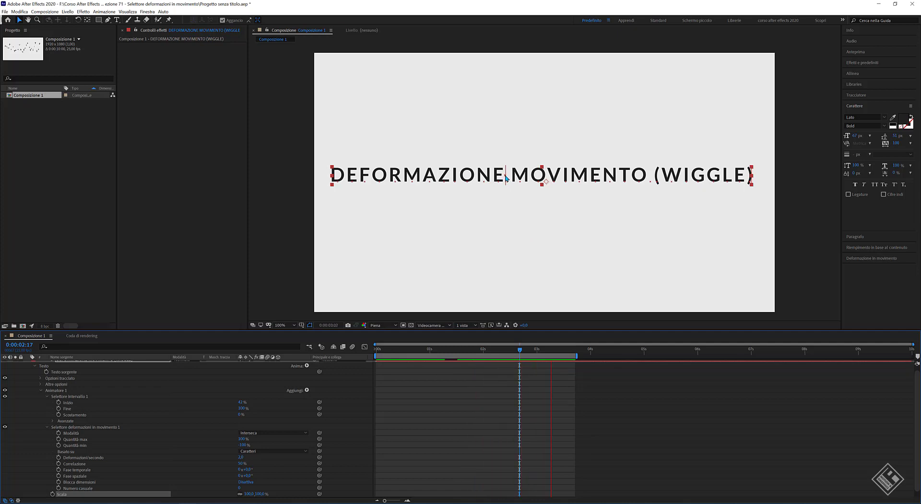
Extend the range selector's Inizio to 0% so it covers the whole title, raise Scala to 204%, and preview the animation
key(space)
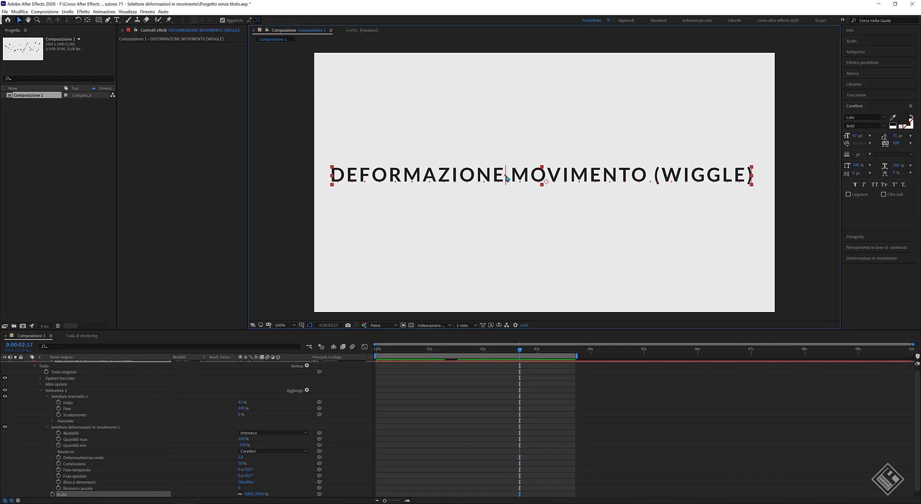
drag(505, 177, 336, 178)
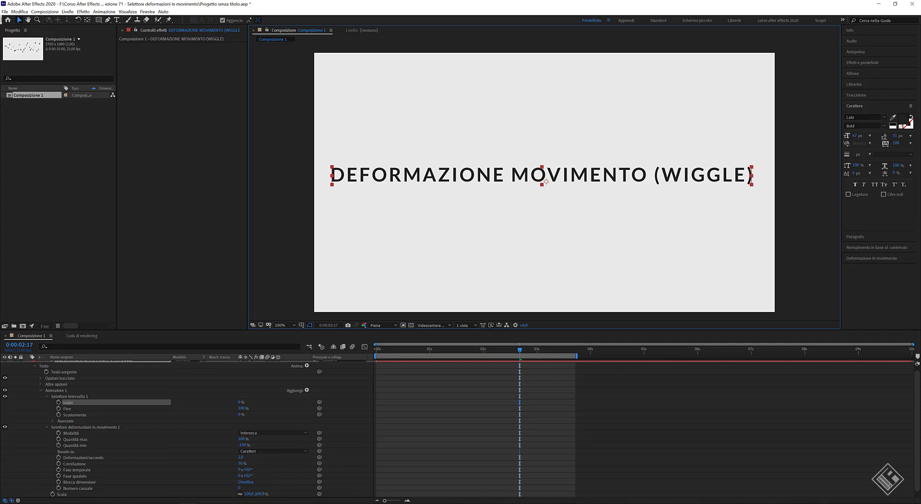
drag(262, 494, 273, 493)
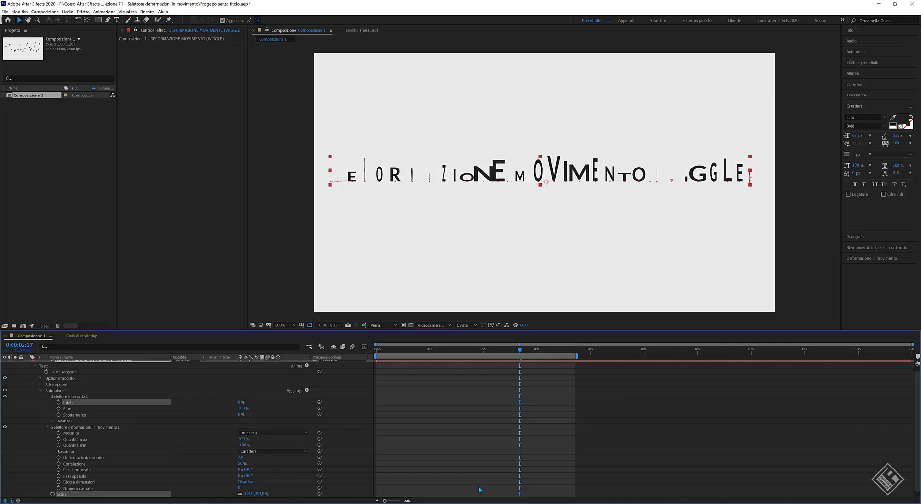
click(437, 417)
key(space)
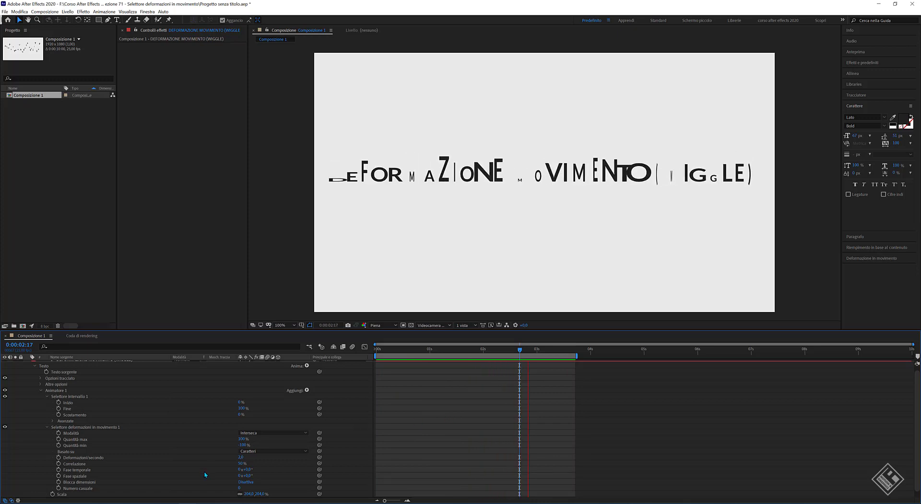
Turn on Blocca dimensioni in the wiggle selector and remove the Scala property from Animatore 1
click(99, 482)
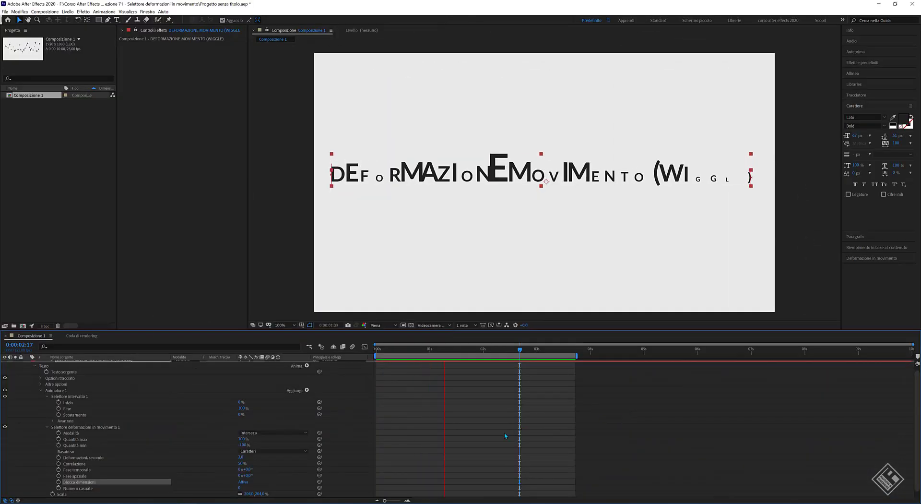
click(456, 454)
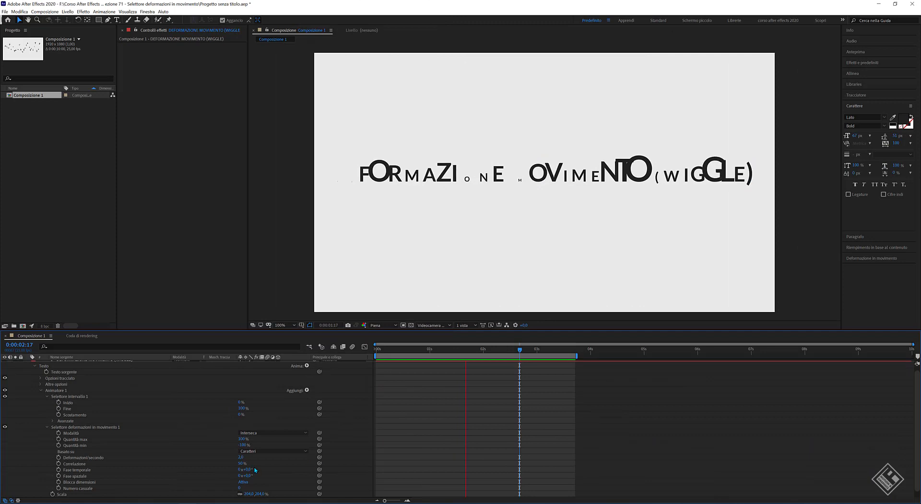
click(70, 495)
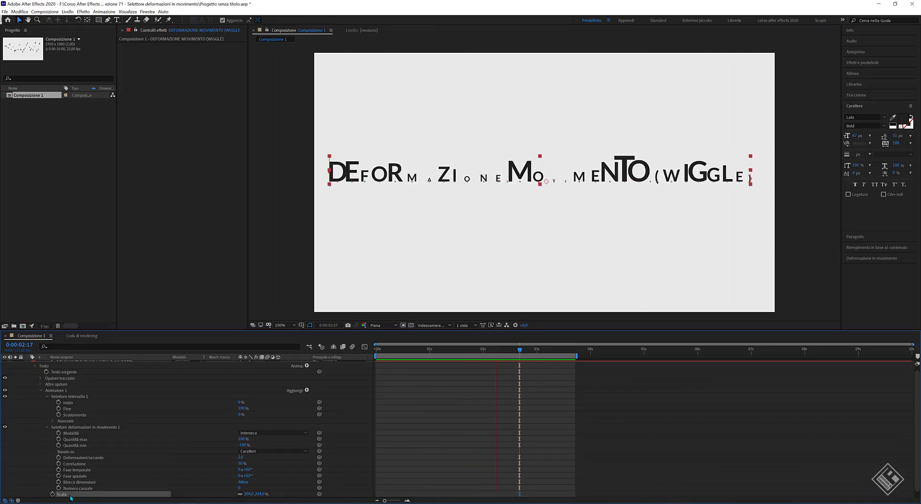
key(Delete)
Add the Posizione property to Animatore 1, give it a large vertical offset, and preview the scattered letters
click(306, 390)
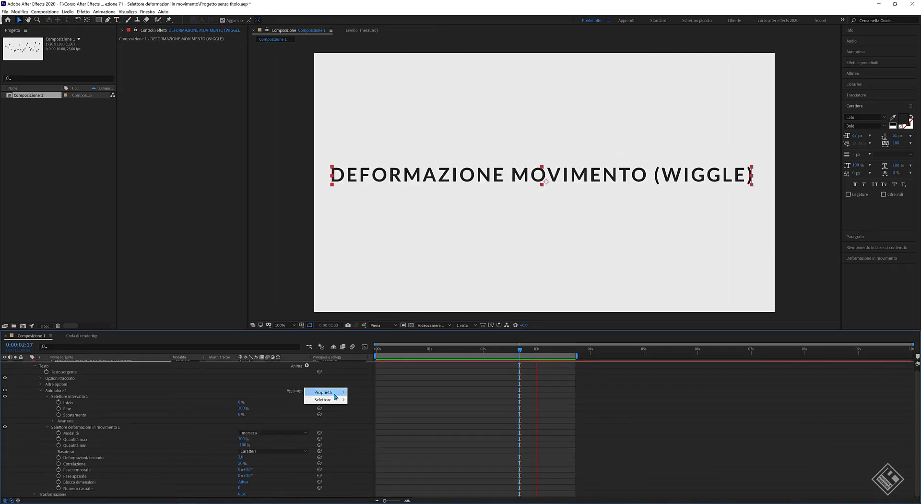
mouse_move(340, 392)
click(365, 281)
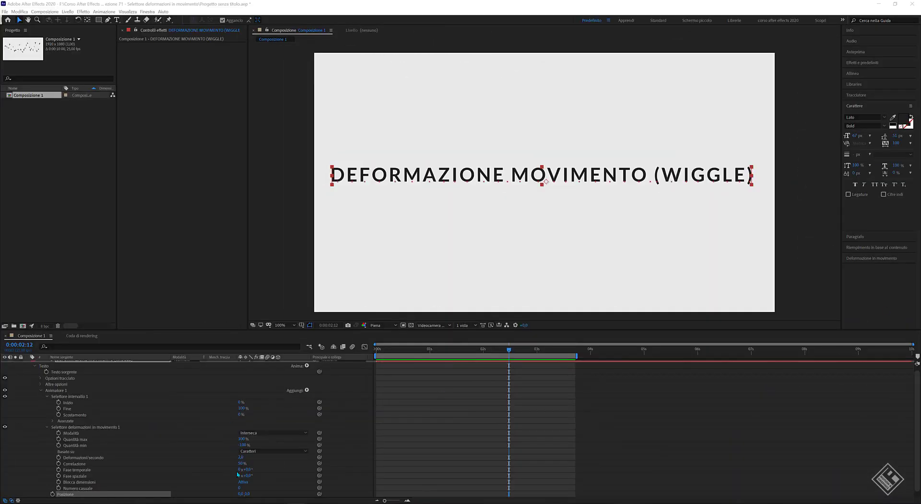
drag(247, 493, 304, 494)
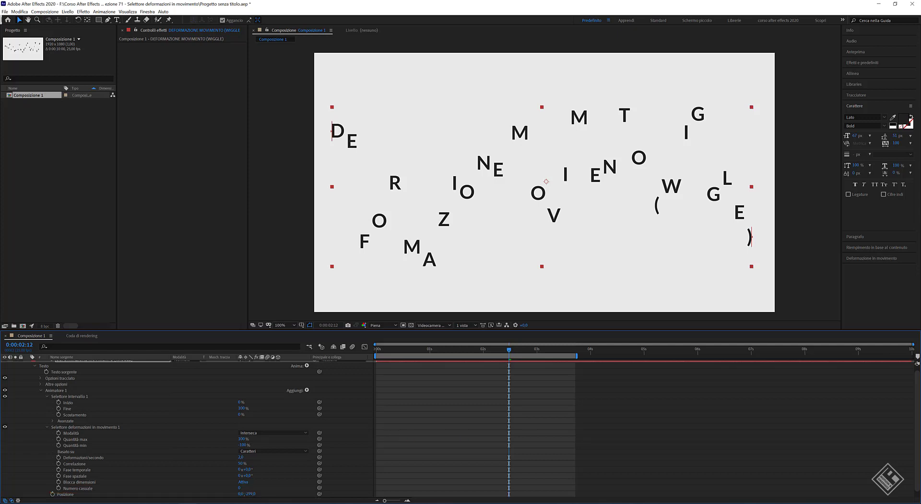
key(space)
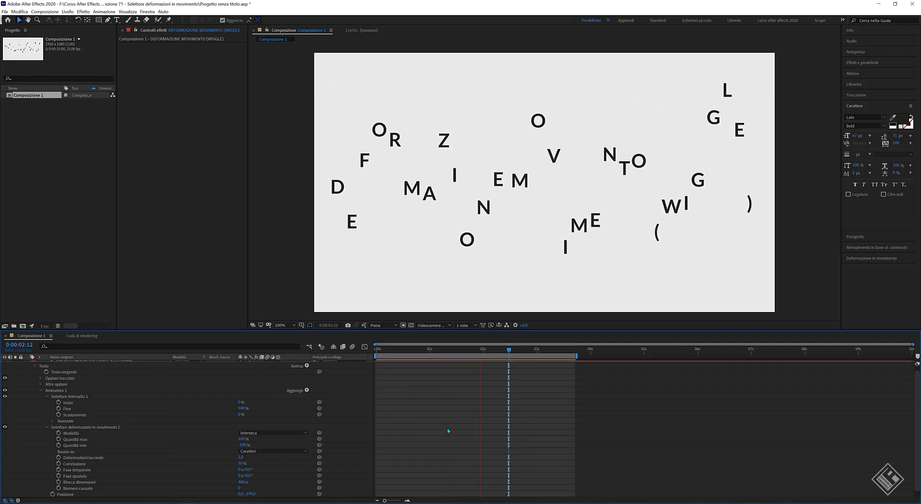
key(space)
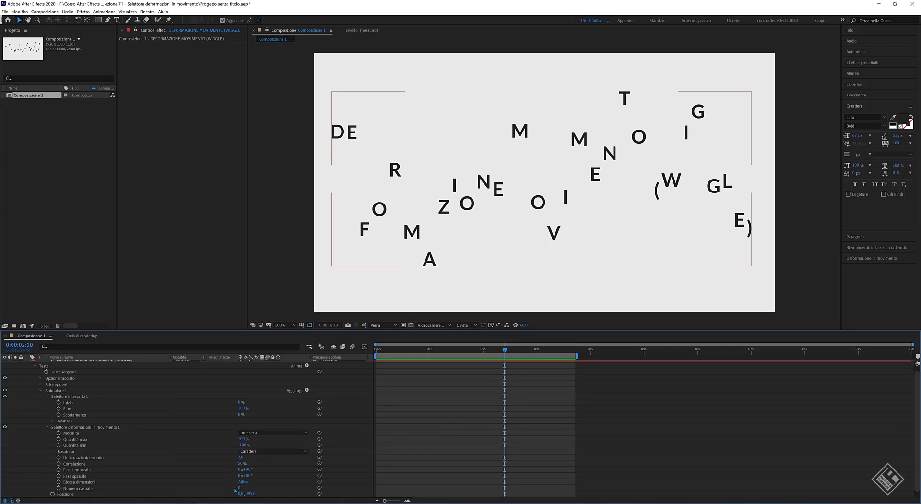
Change the Numero casuale of the wiggle selector and preview the different letter arrangement
mouse_move(239, 488)
mouse_down()
mouse_move(269, 487)
mouse_move(237, 486)
mouse_up()
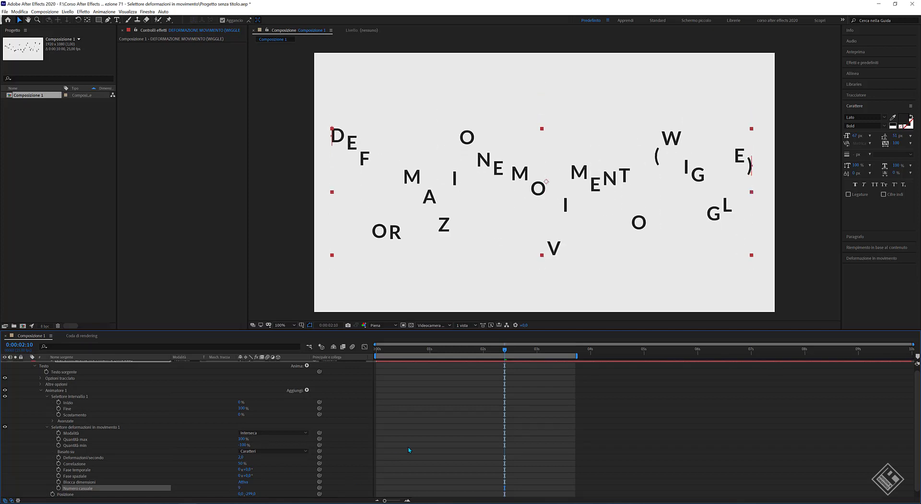
key(space)
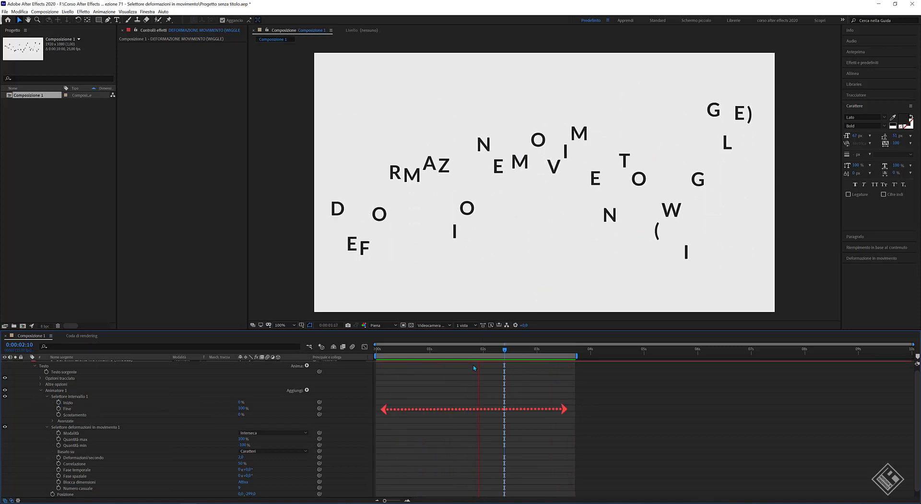
key(space)
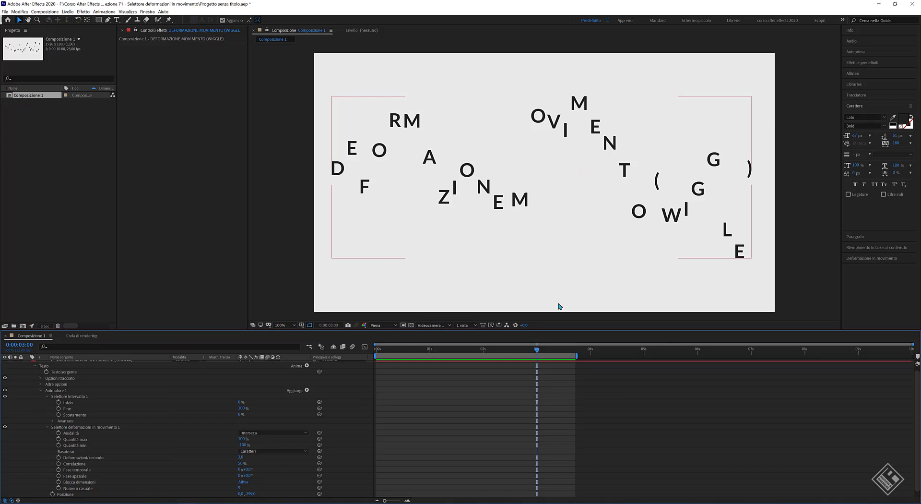
Return the playhead to the start of the composition and set the Posizione of Animatore 1 to 5, 5
key(Home)
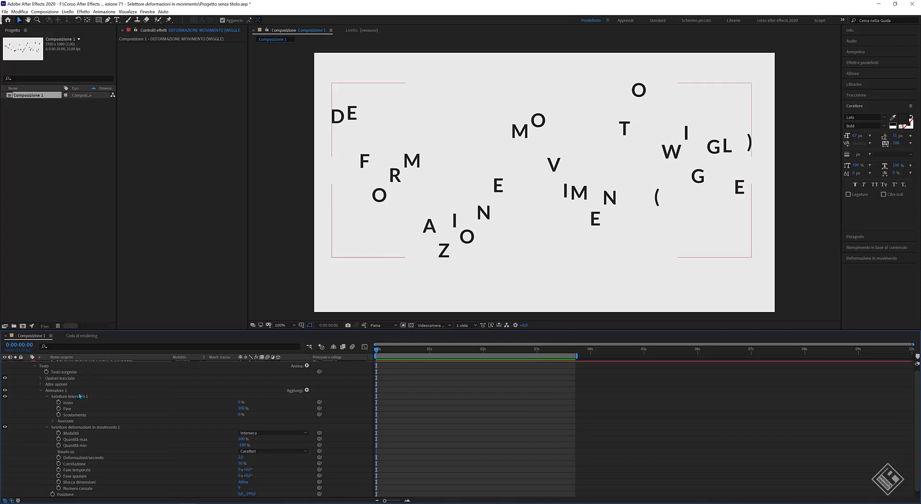
click(79, 397)
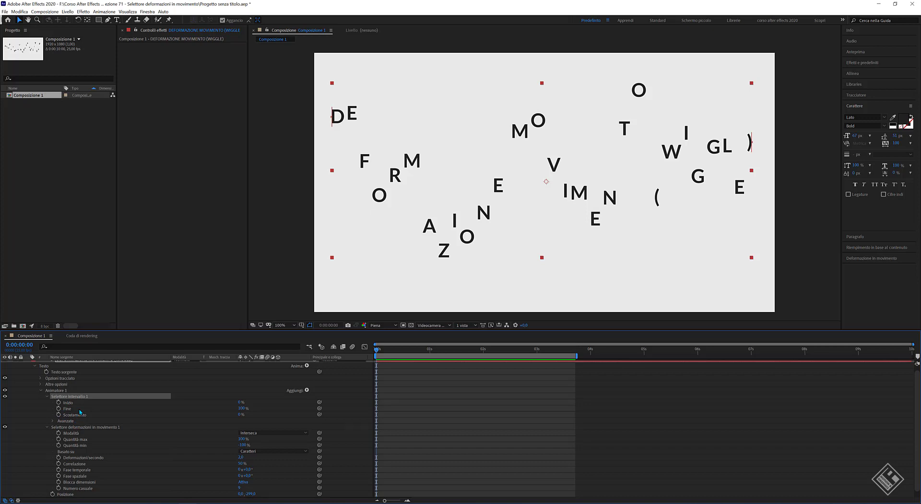
click(240, 493)
key(Return)
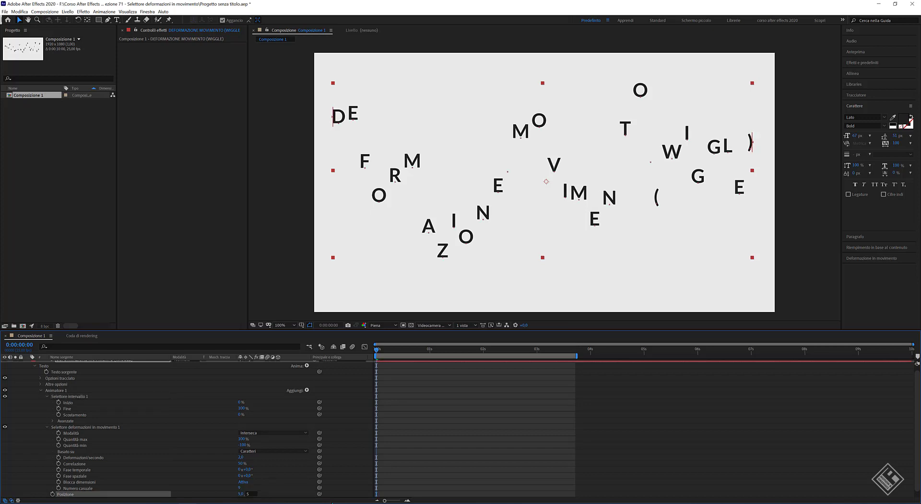
Set the wiggle selector's Deformazioni/secondo to 1 and leave the range selector's Inizio at 0%
click(244, 402)
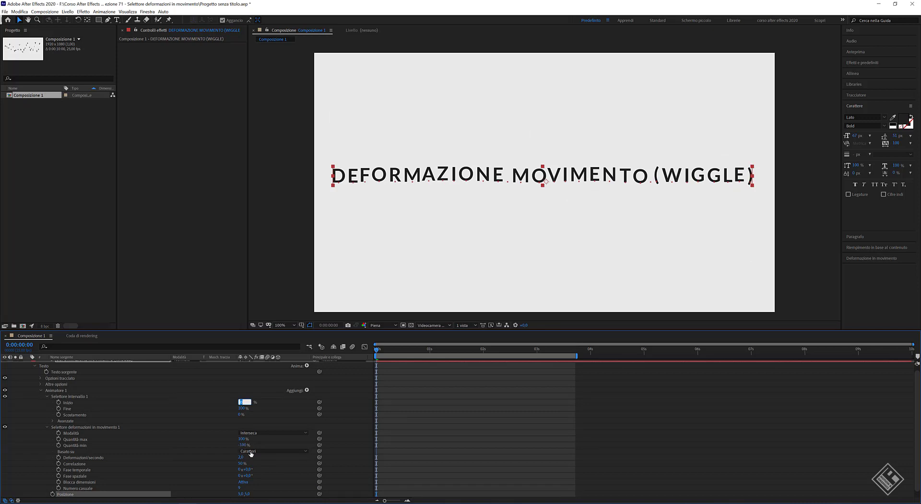
click(362, 494)
click(240, 457)
text(1)
key(Return)
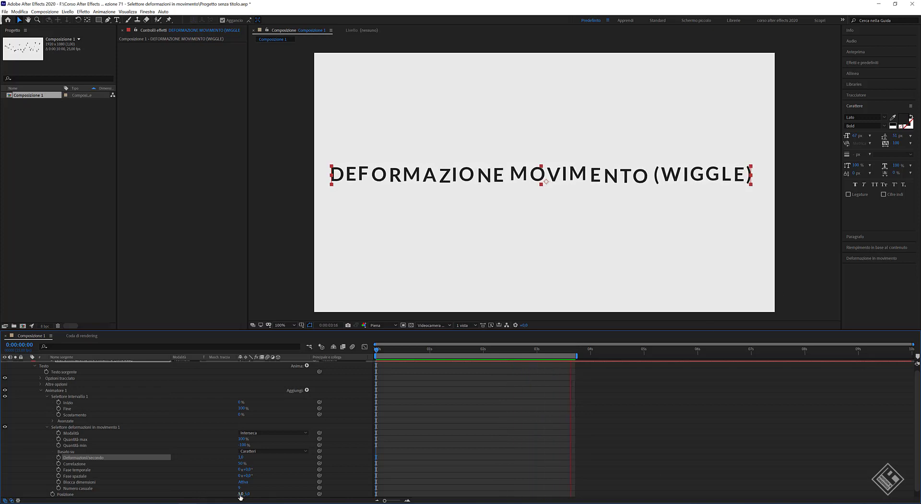
Set the Posizione of Animatore 1 to 10, 10 while the preview is running
click(242, 493)
text(10)
key(Tab)
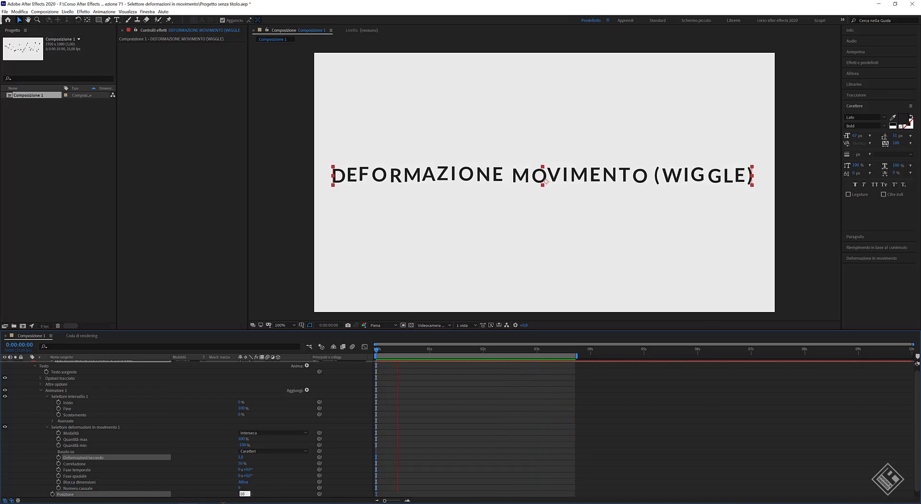
text(1)
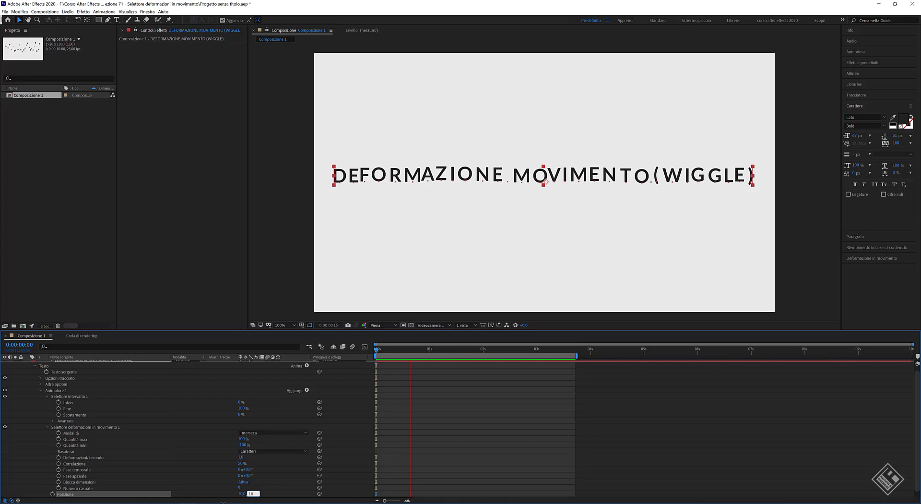
text(0)
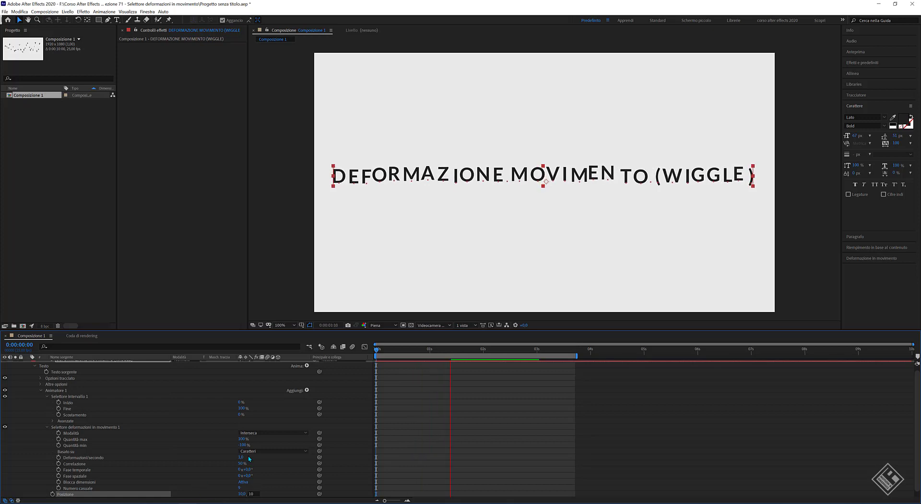
key(Tab)
Set the wiggle selector's Deformazioni/secondo to 10 for a faster vibration of the letters
click(240, 457)
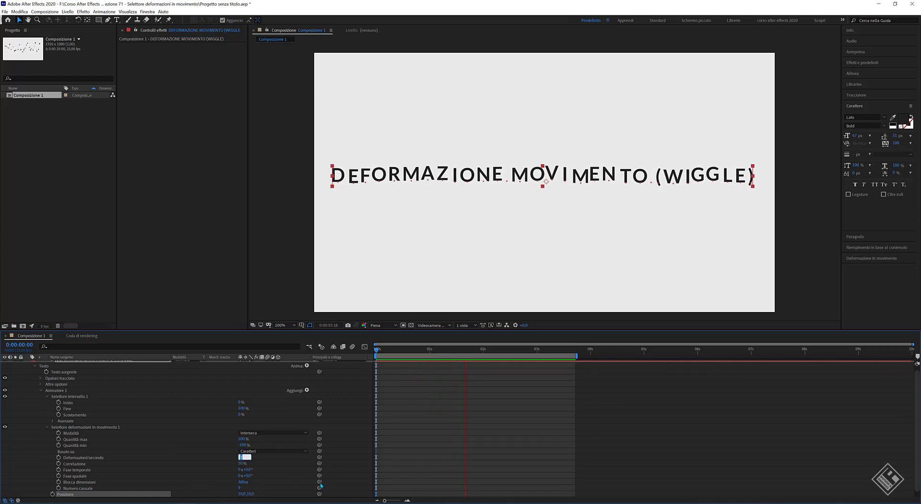
text(10)
key(Return)
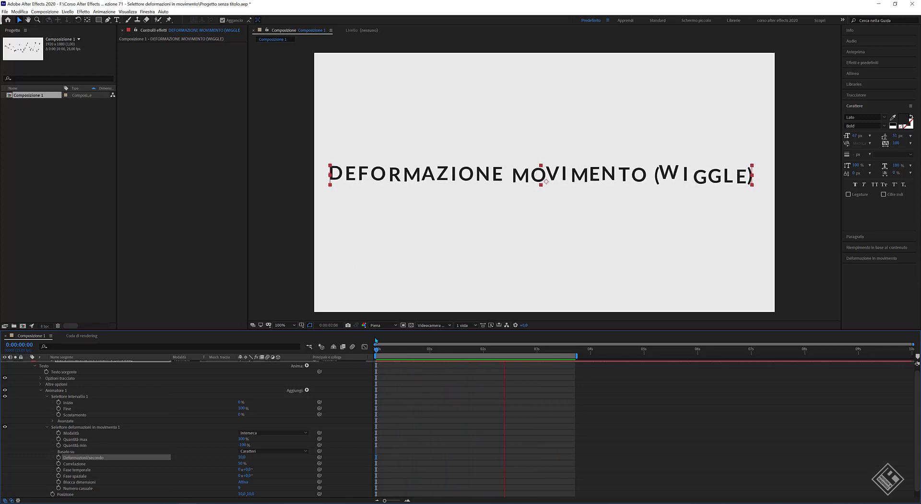
Keyframe the range selector's Inizio at 0% at the start, raise it at 3 seconds until all letters are still, and preview
click(59, 402)
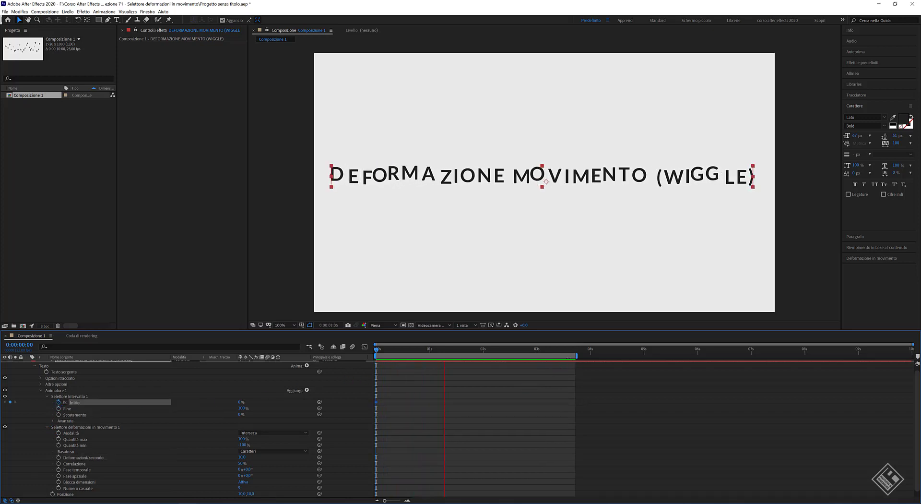
click(538, 350)
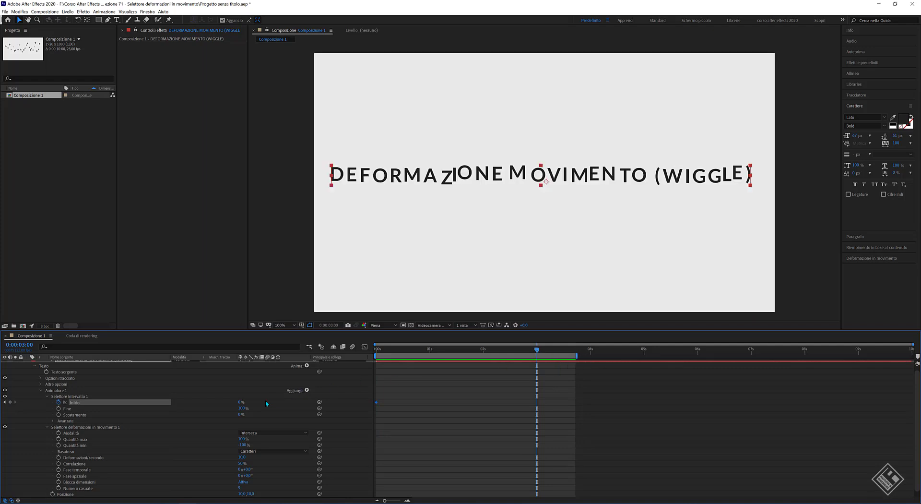
drag(240, 402, 288, 402)
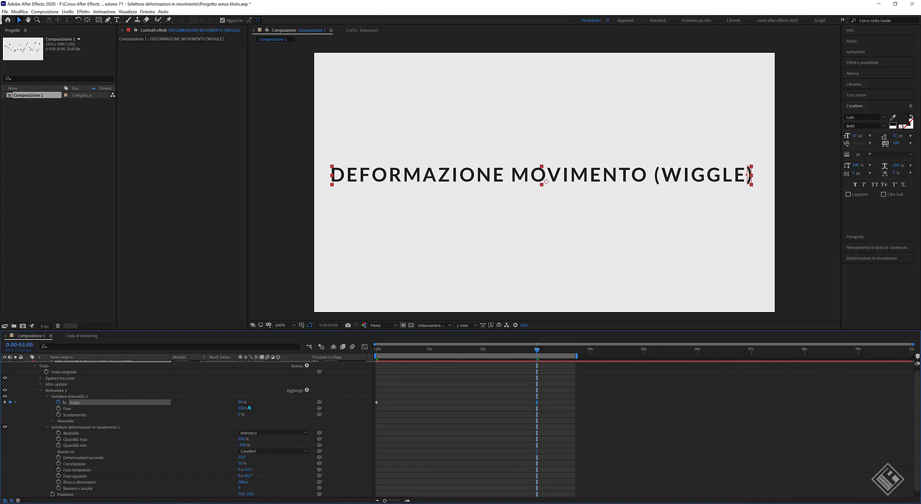
drag(242, 402, 254, 402)
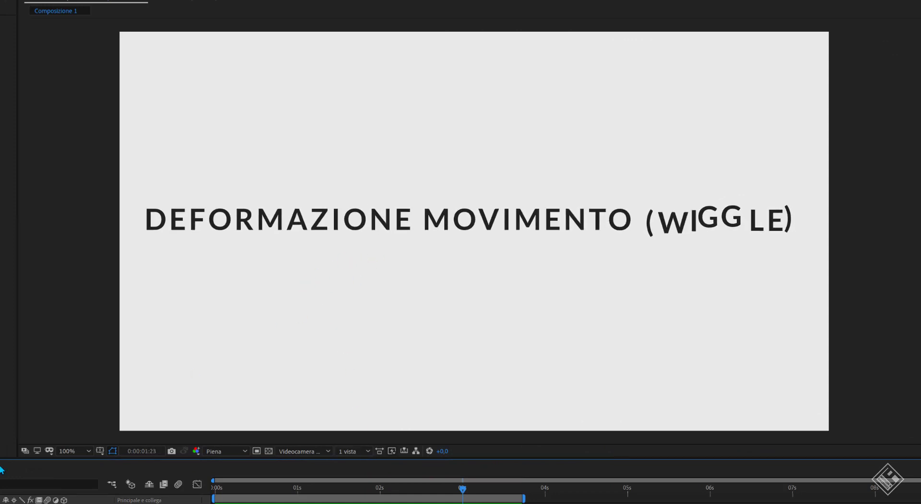
key(space)
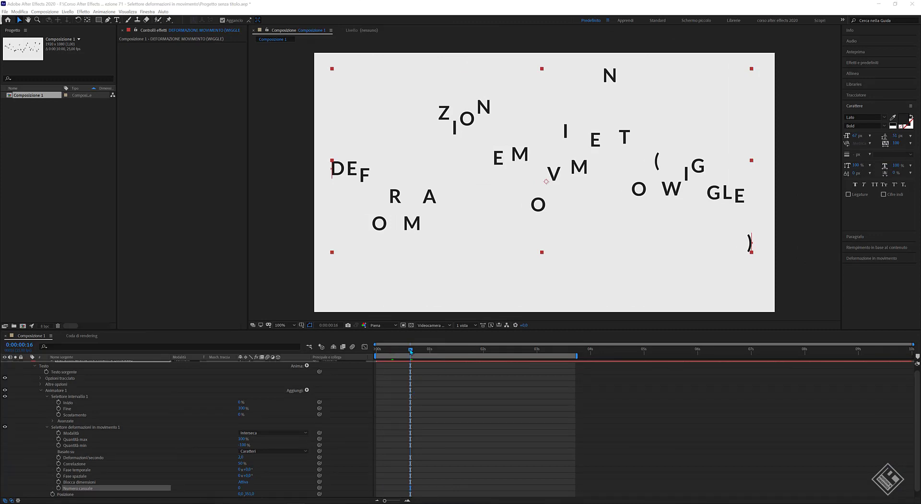
Expand the range selector's Avanzate options and keyframe Quantità at 100% at the start of the composition
drag(410, 351, 376, 351)
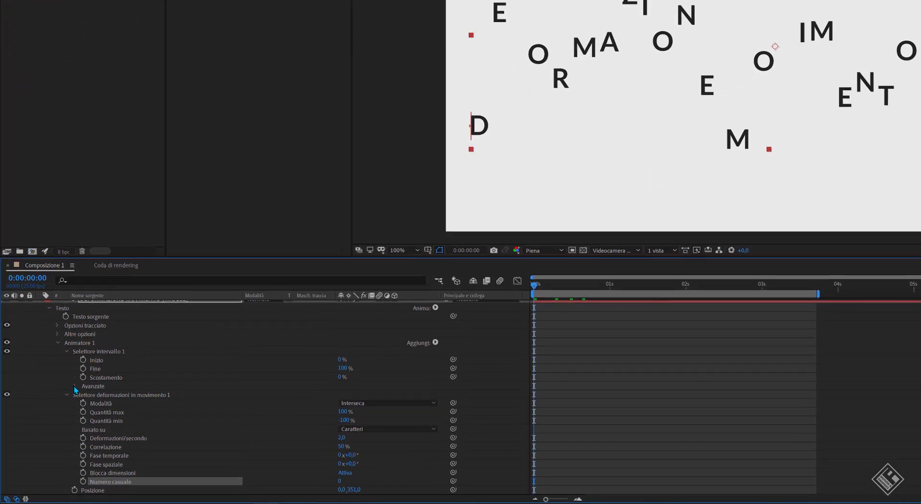
click(52, 421)
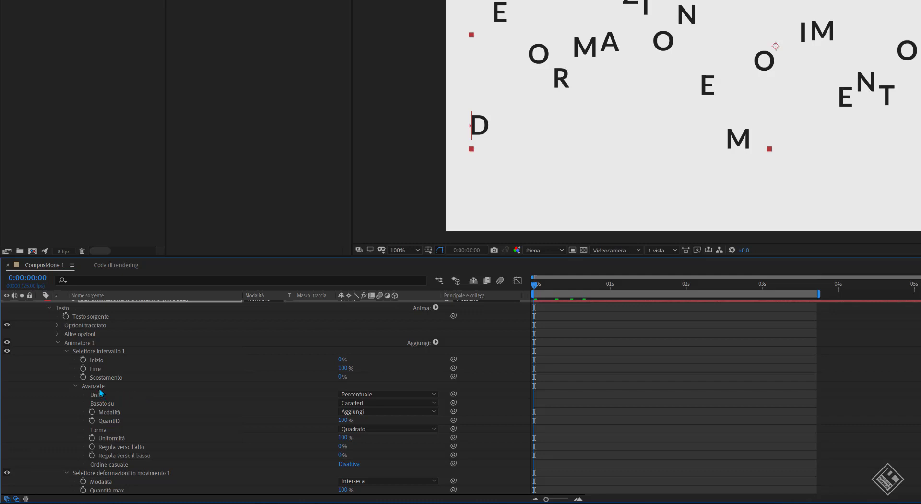
click(112, 422)
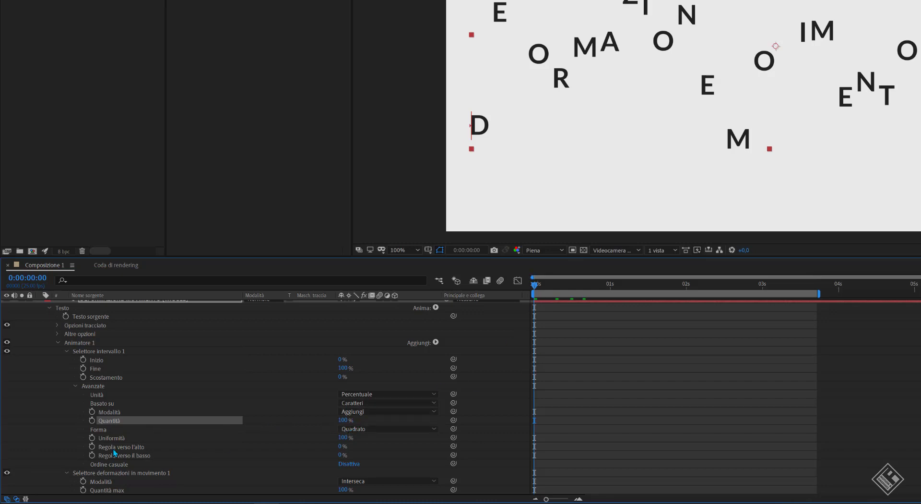
click(92, 420)
Set the range selector's Quantità to 0% at 3 seconds
click(762, 284)
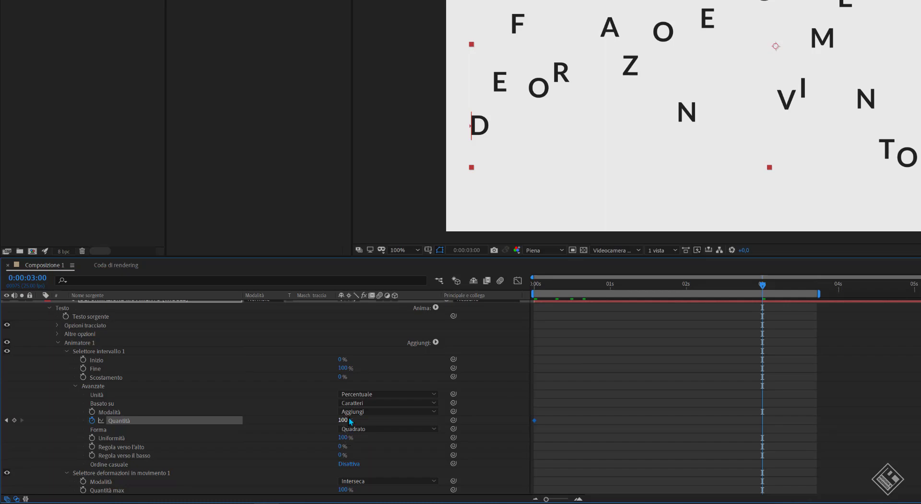
drag(342, 420, 187, 429)
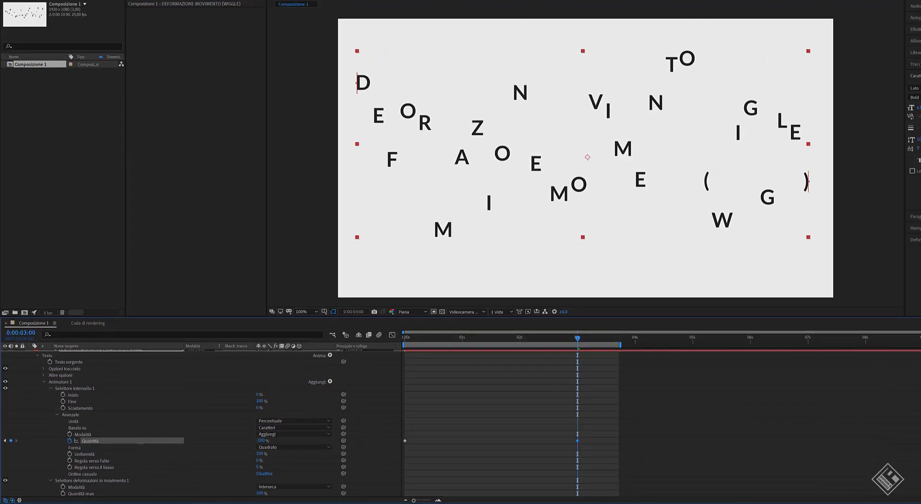
click(243, 445)
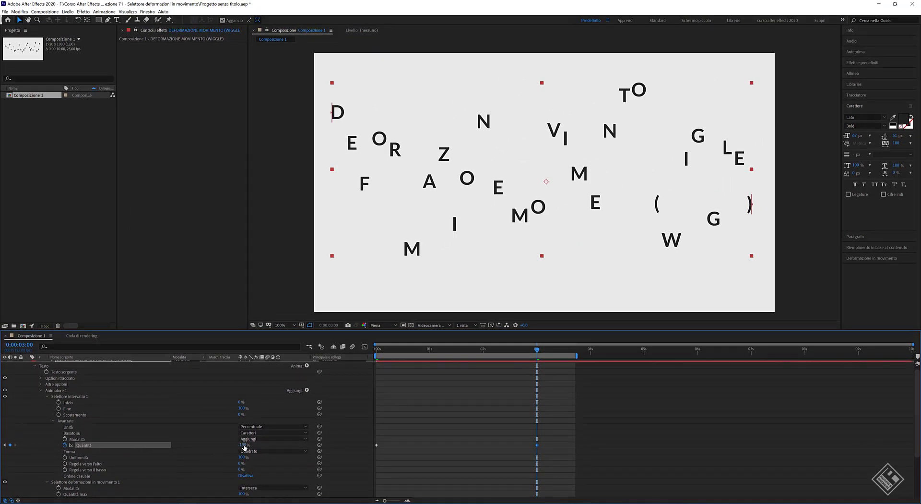
text(0)
key(Return)
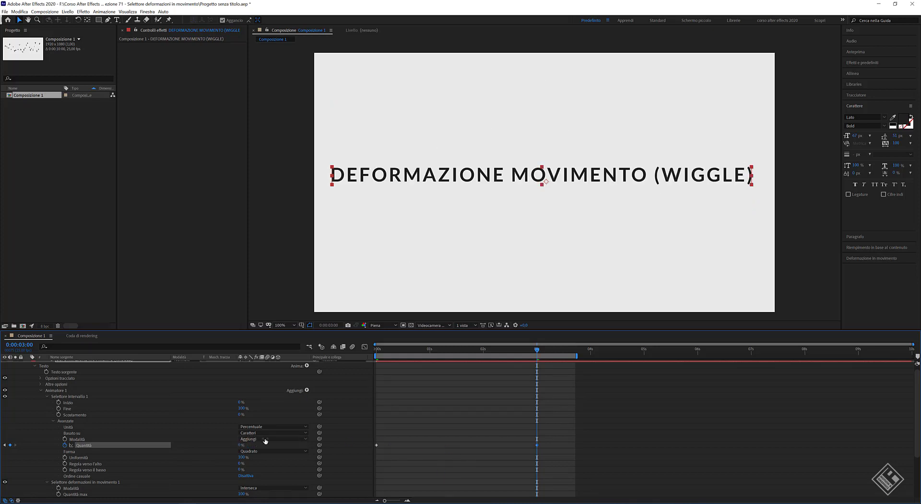
Try a Quantità of -100% at 3 seconds and return it to 0%
drag(242, 445, 202, 450)
click(241, 445)
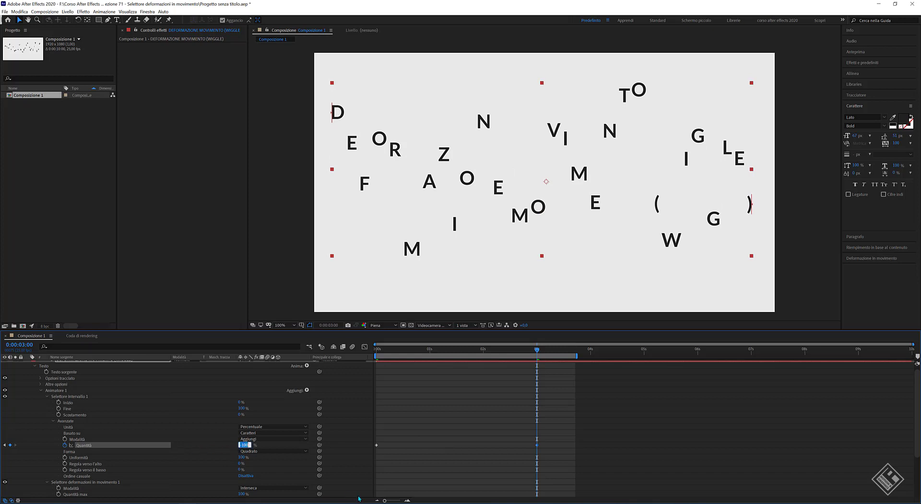
text(0)
key(Return)
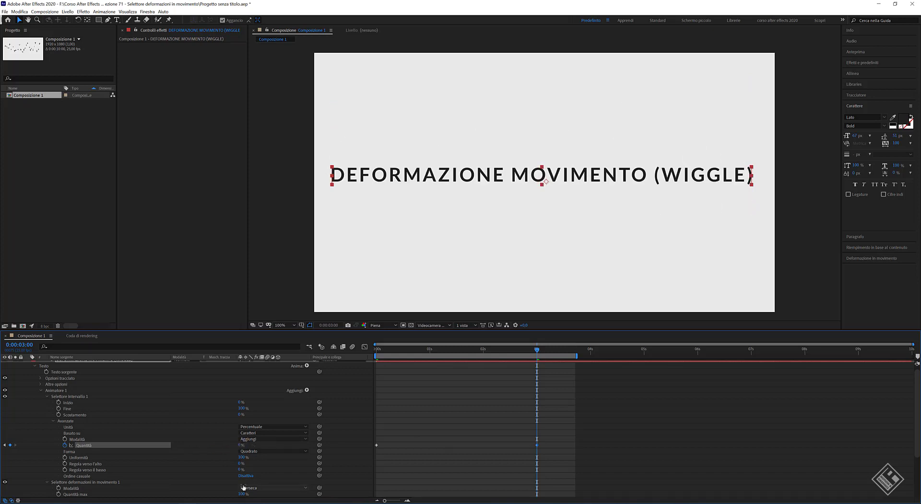
Shorten the work area to end just after the 3-second keyframe and preview the Quantità animation
key(space)
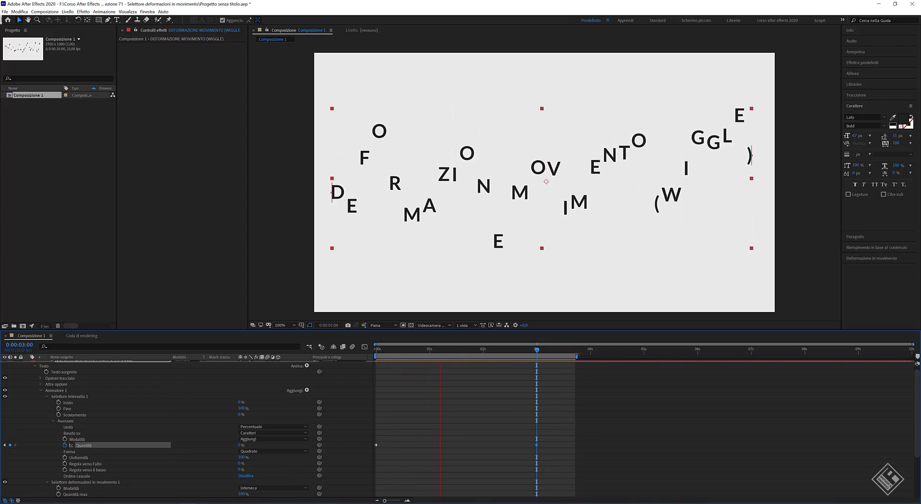
drag(576, 355, 545, 355)
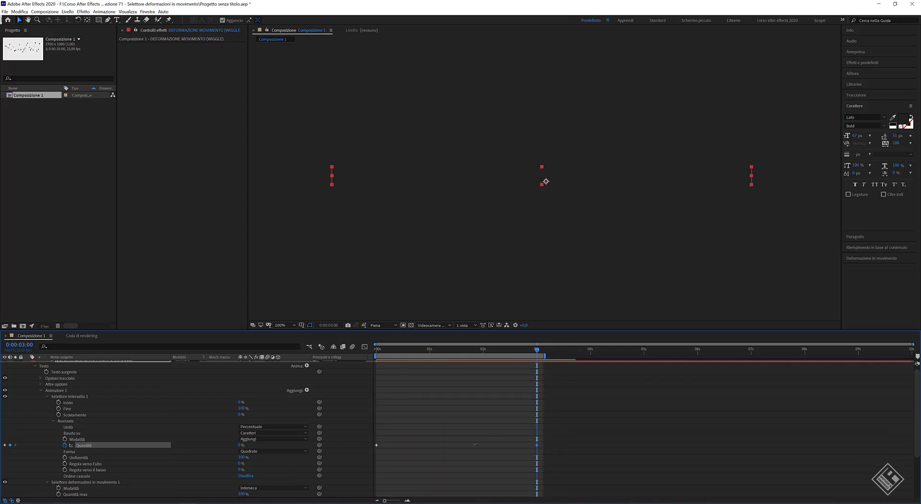
key(space)
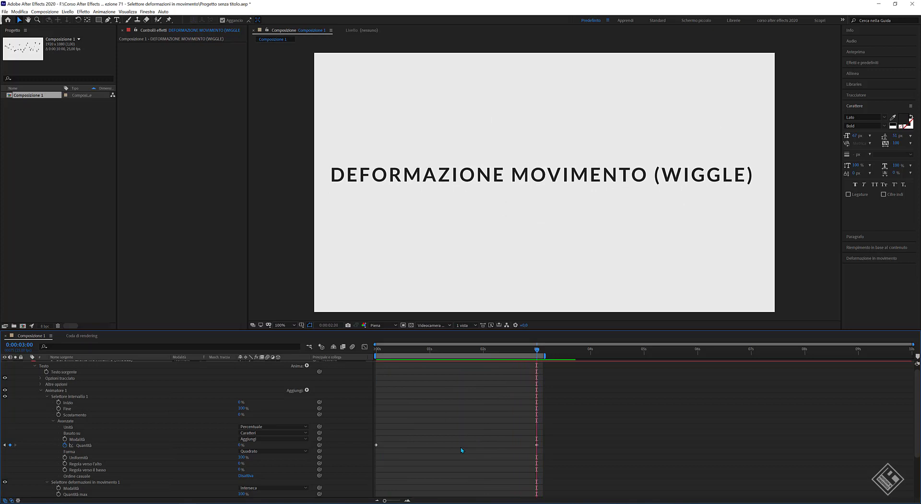
key(space)
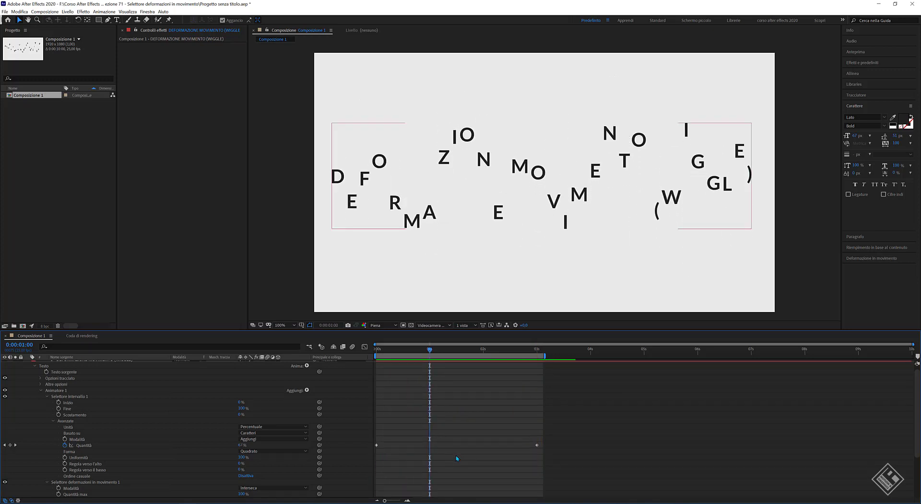
Remove the Quantità keyframes and restore the value to 100%, with the playhead back at the start
click(65, 445)
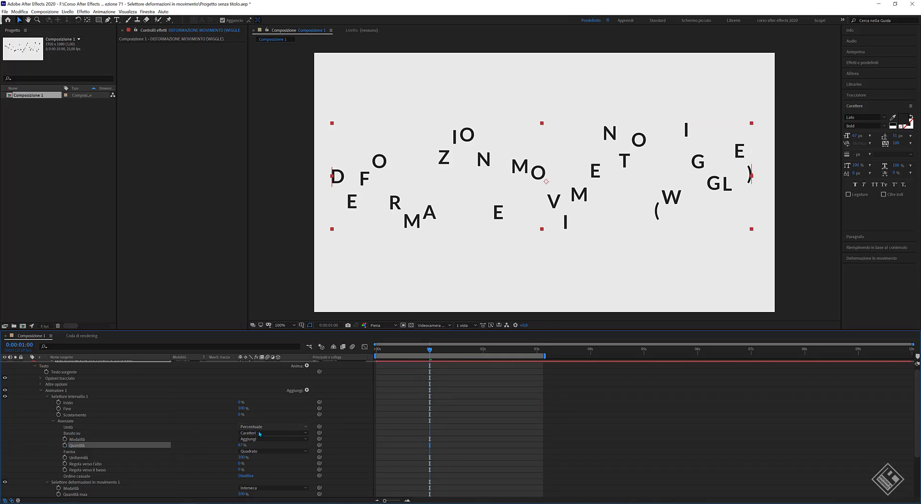
drag(240, 445, 302, 443)
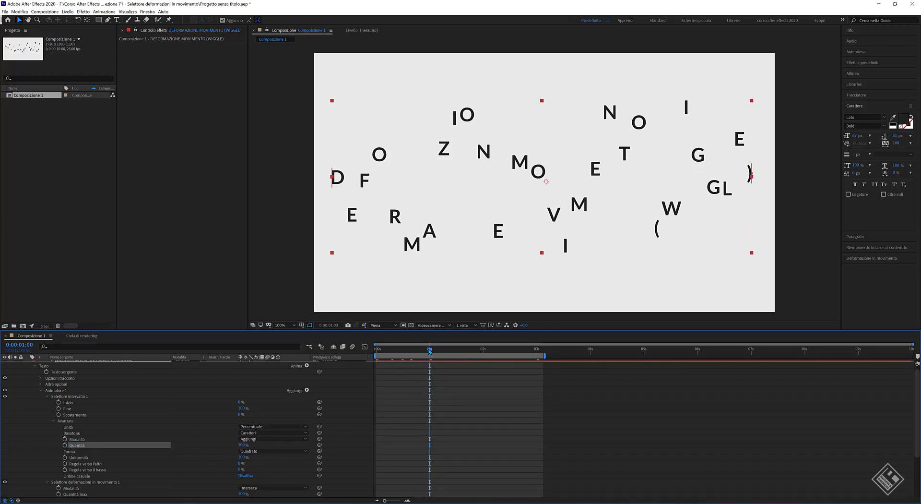
drag(430, 351, 375, 353)
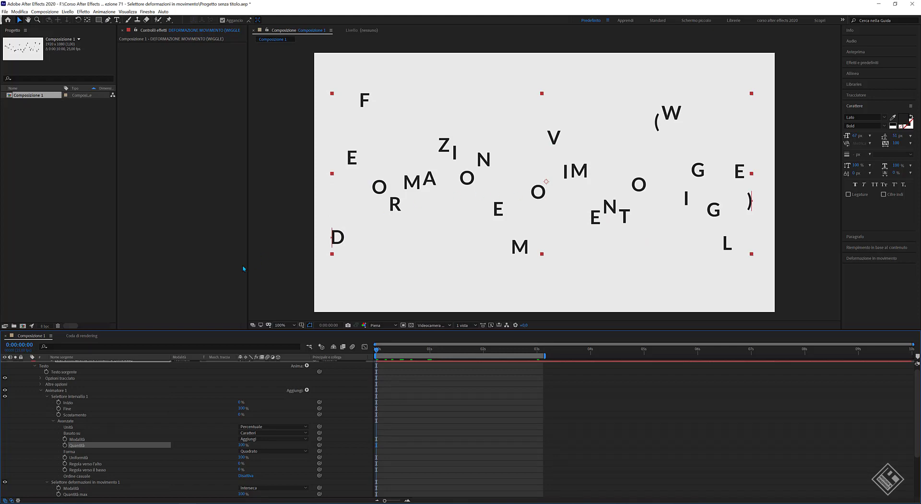
Set the range selector's Forma to Accelerazione and move the range's start handle to about the middle of the title
click(82, 451)
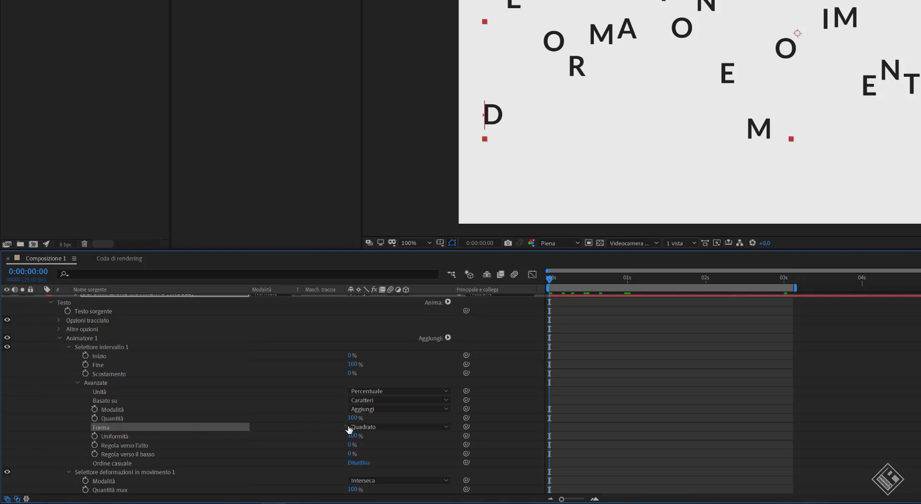
click(428, 426)
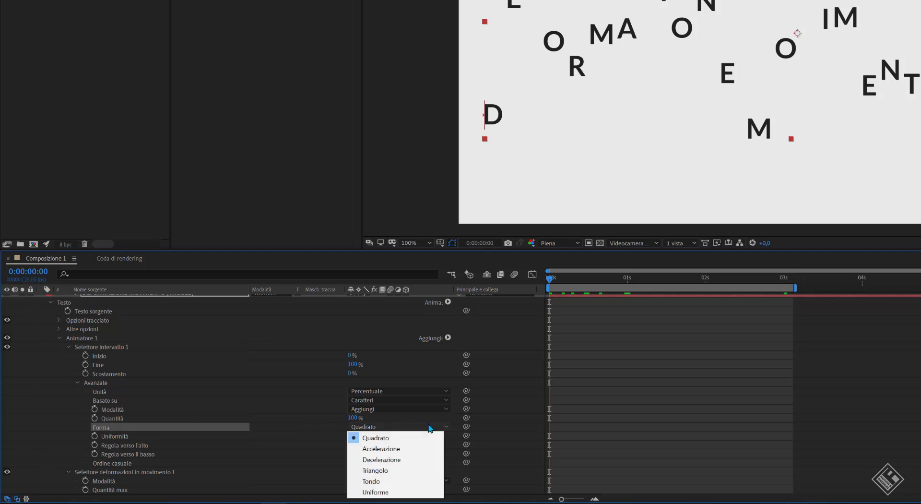
click(367, 450)
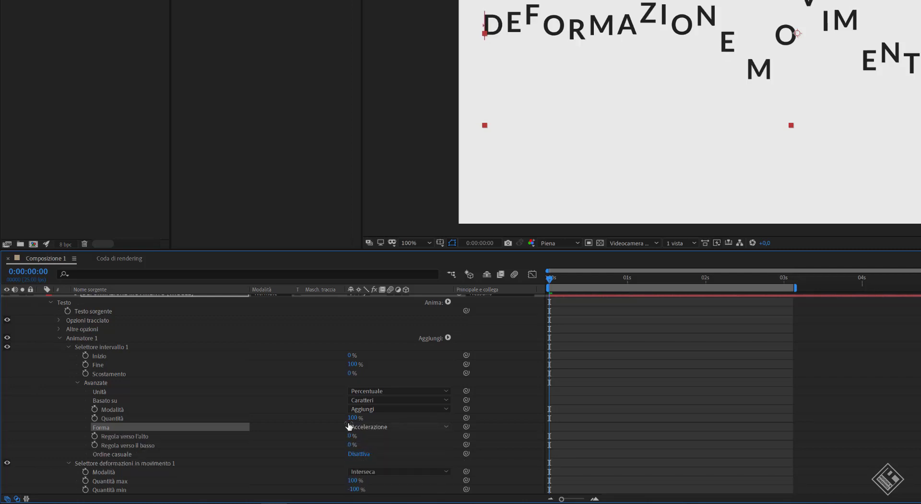
click(112, 374)
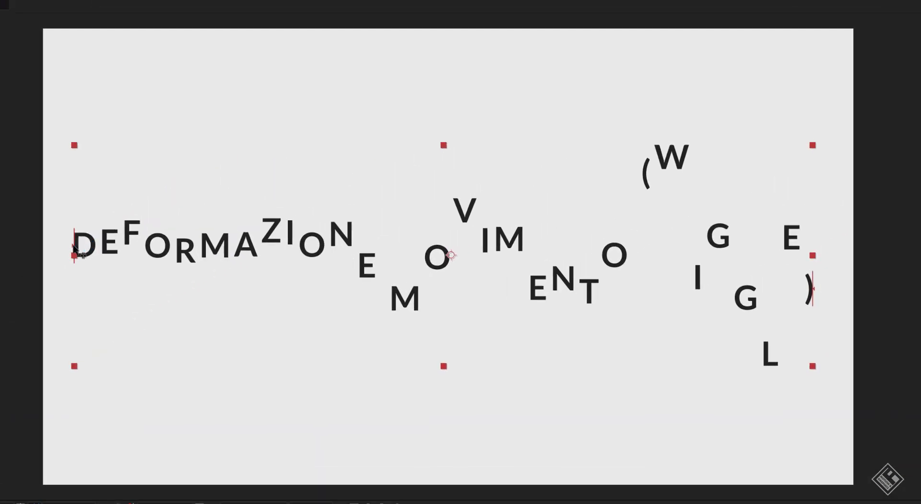
drag(74, 247, 443, 258)
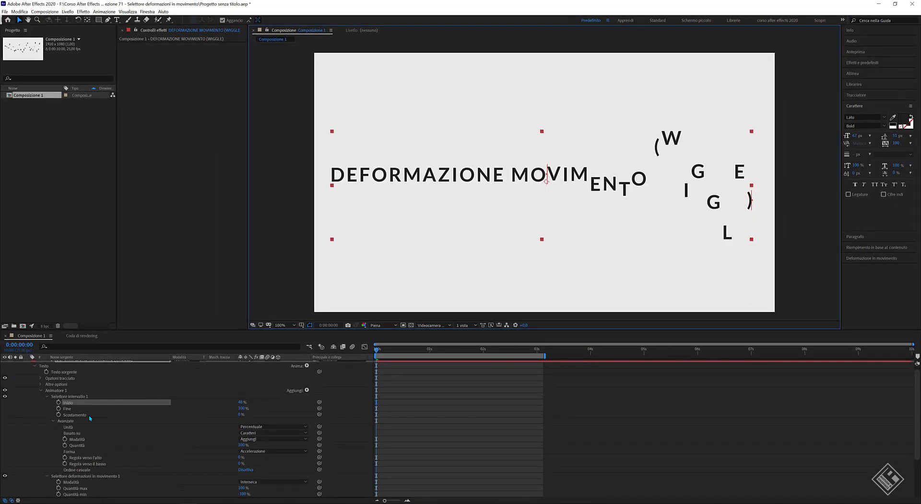
Keyframe the range selector's Scostamento from -100% at the start to 100% at 3 seconds
click(91, 415)
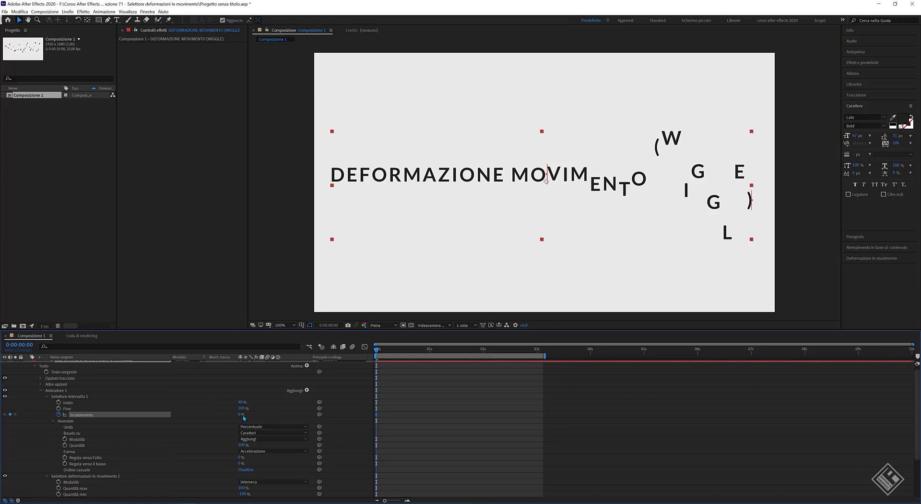
drag(244, 418, 207, 415)
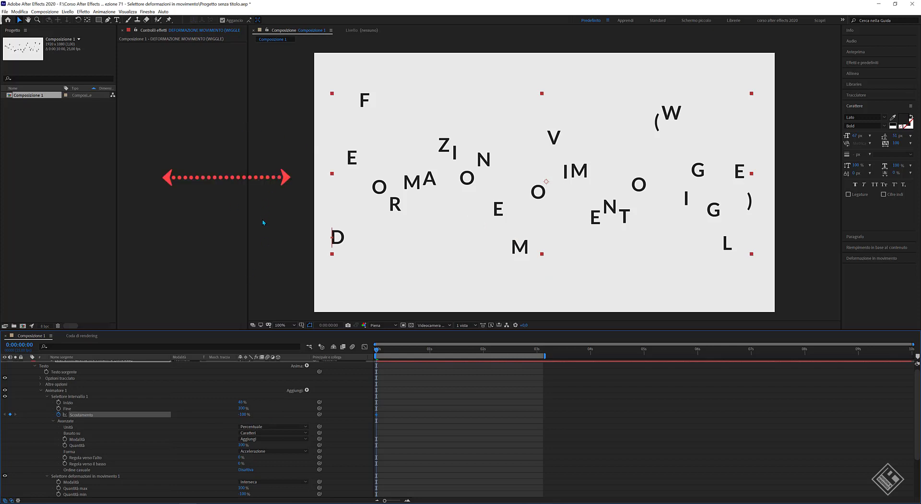
click(537, 351)
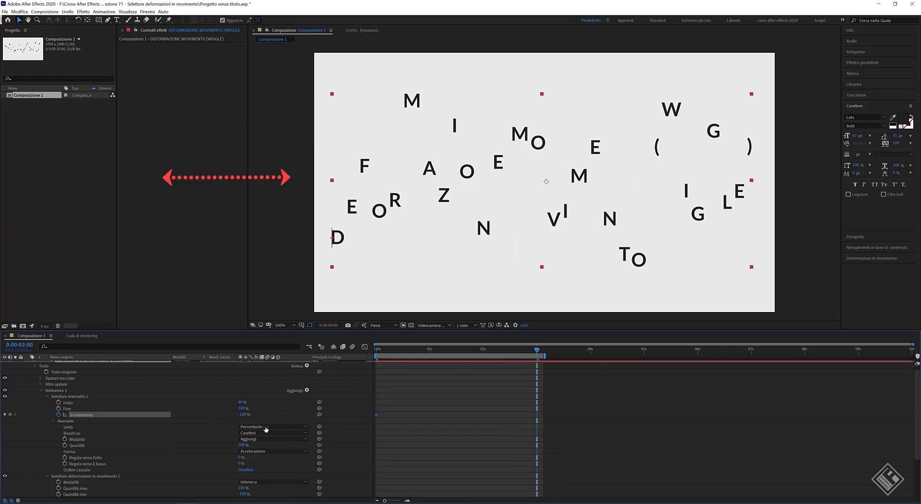
drag(265, 412, 340, 404)
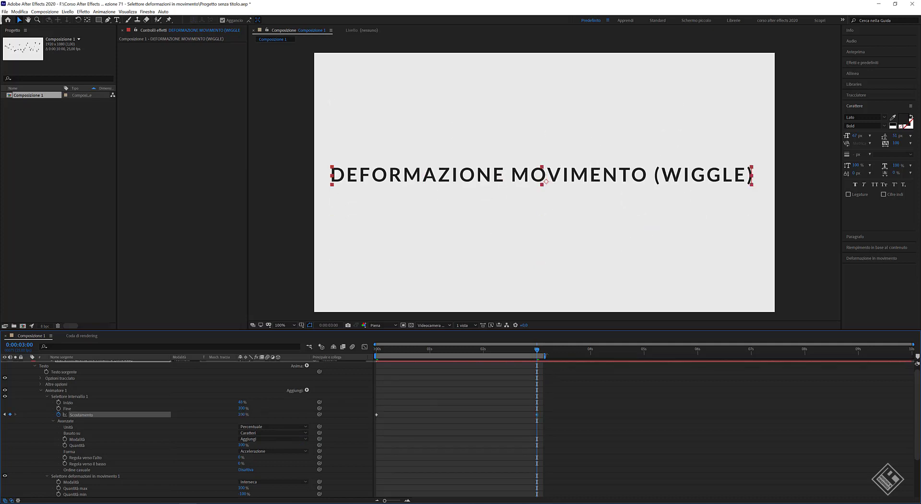
Extend the work area slightly further beyond 3 seconds and preview the Scostamento animation
drag(545, 355, 556, 356)
click(535, 420)
key(space)
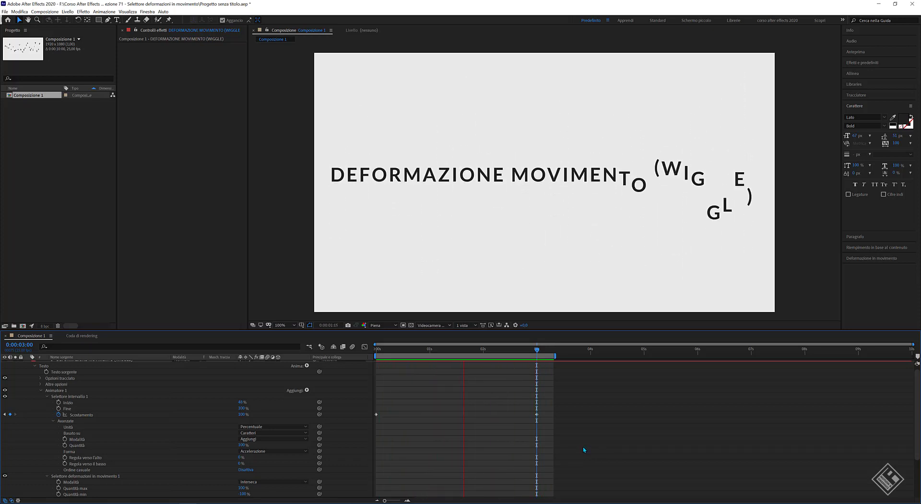
key(space)
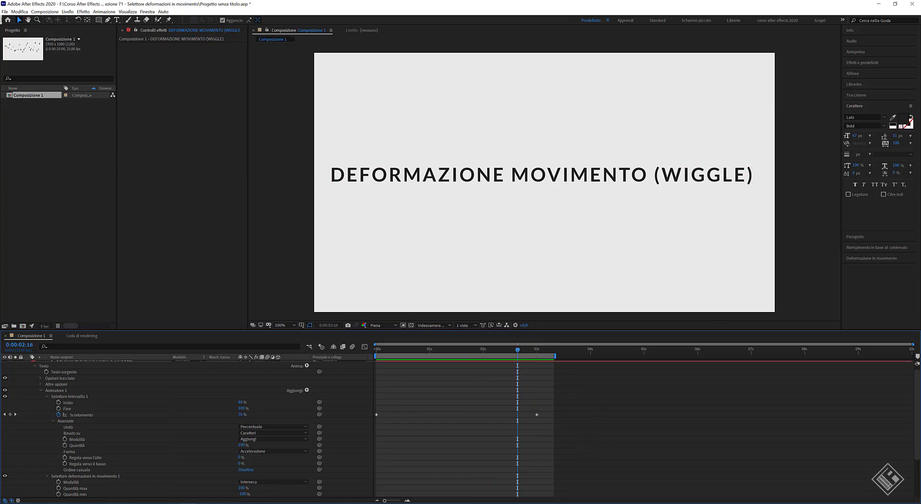